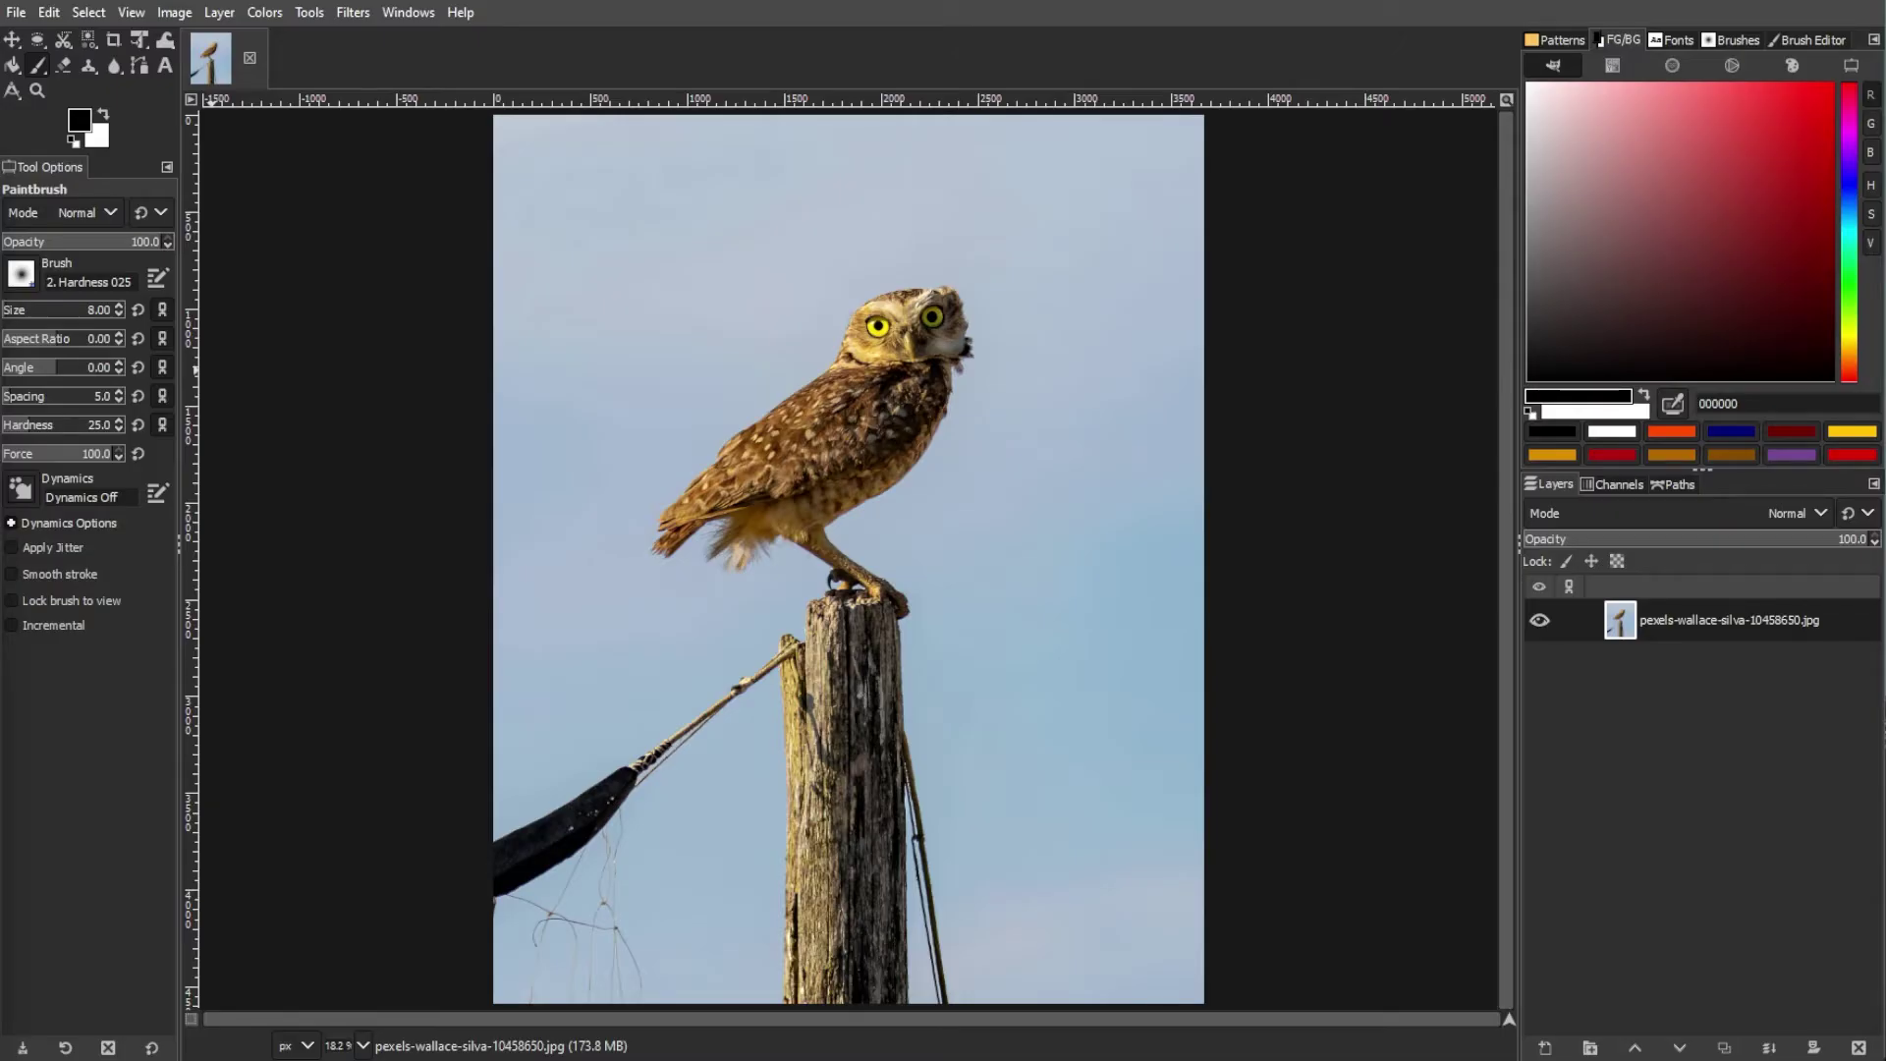
- Activate the Unified Transform tool (Shift+T) with the owl photo open
key(Tab)
click(140, 39)
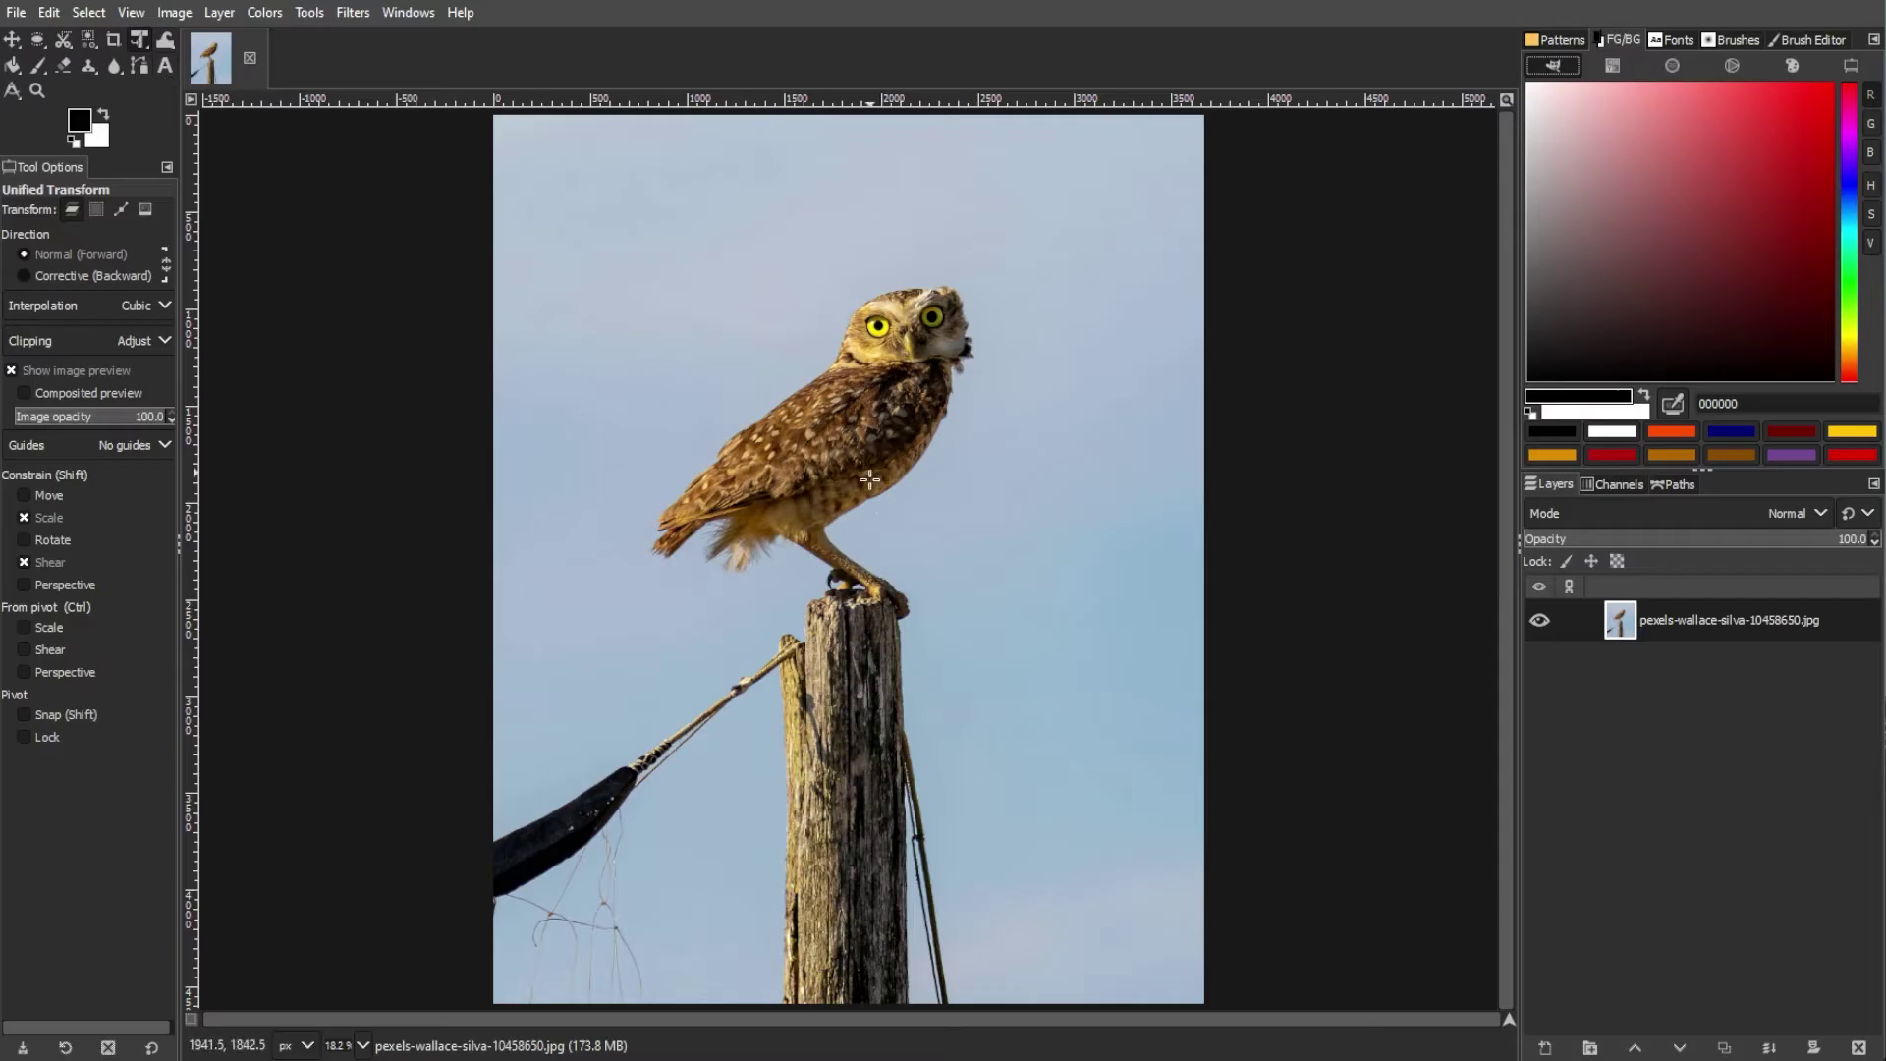
- Preview a slight scale, sideways shear, top-left perspective pull and small rotation on the owl layer
click(882, 534)
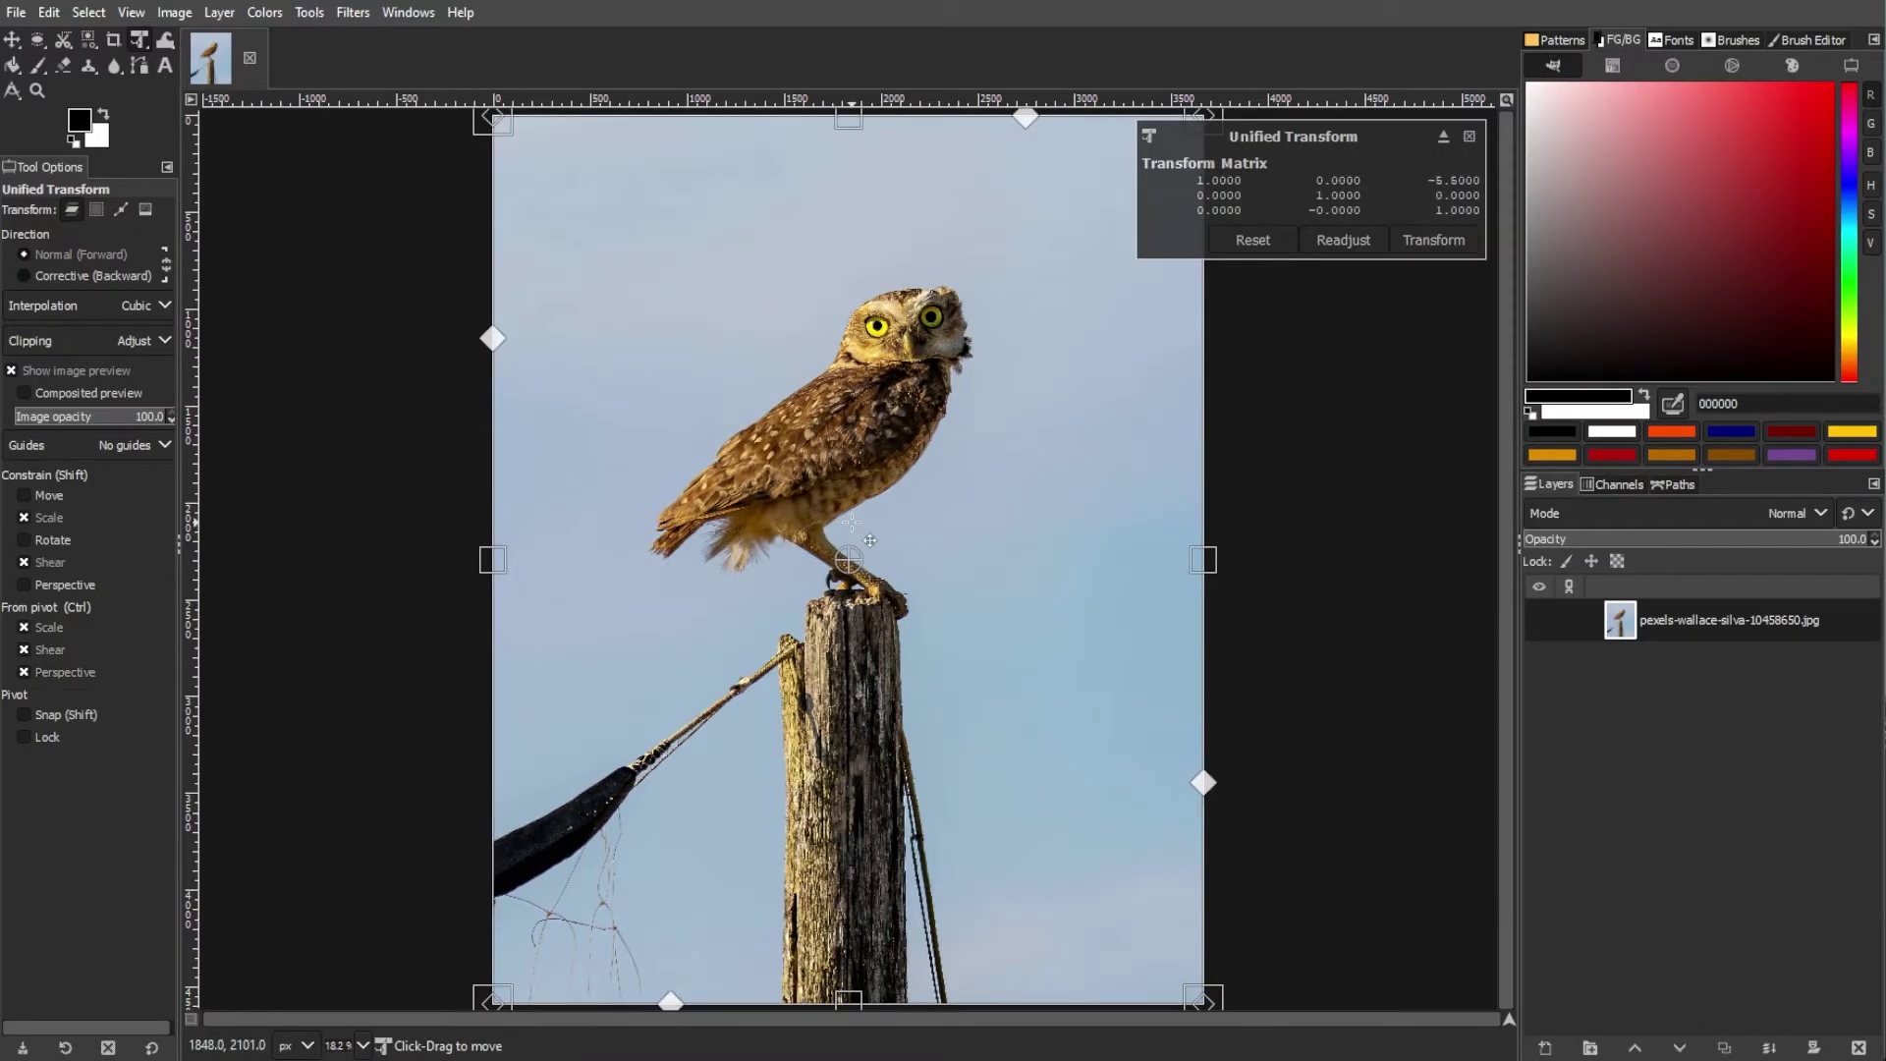
scroll(875, 527, down, 1)
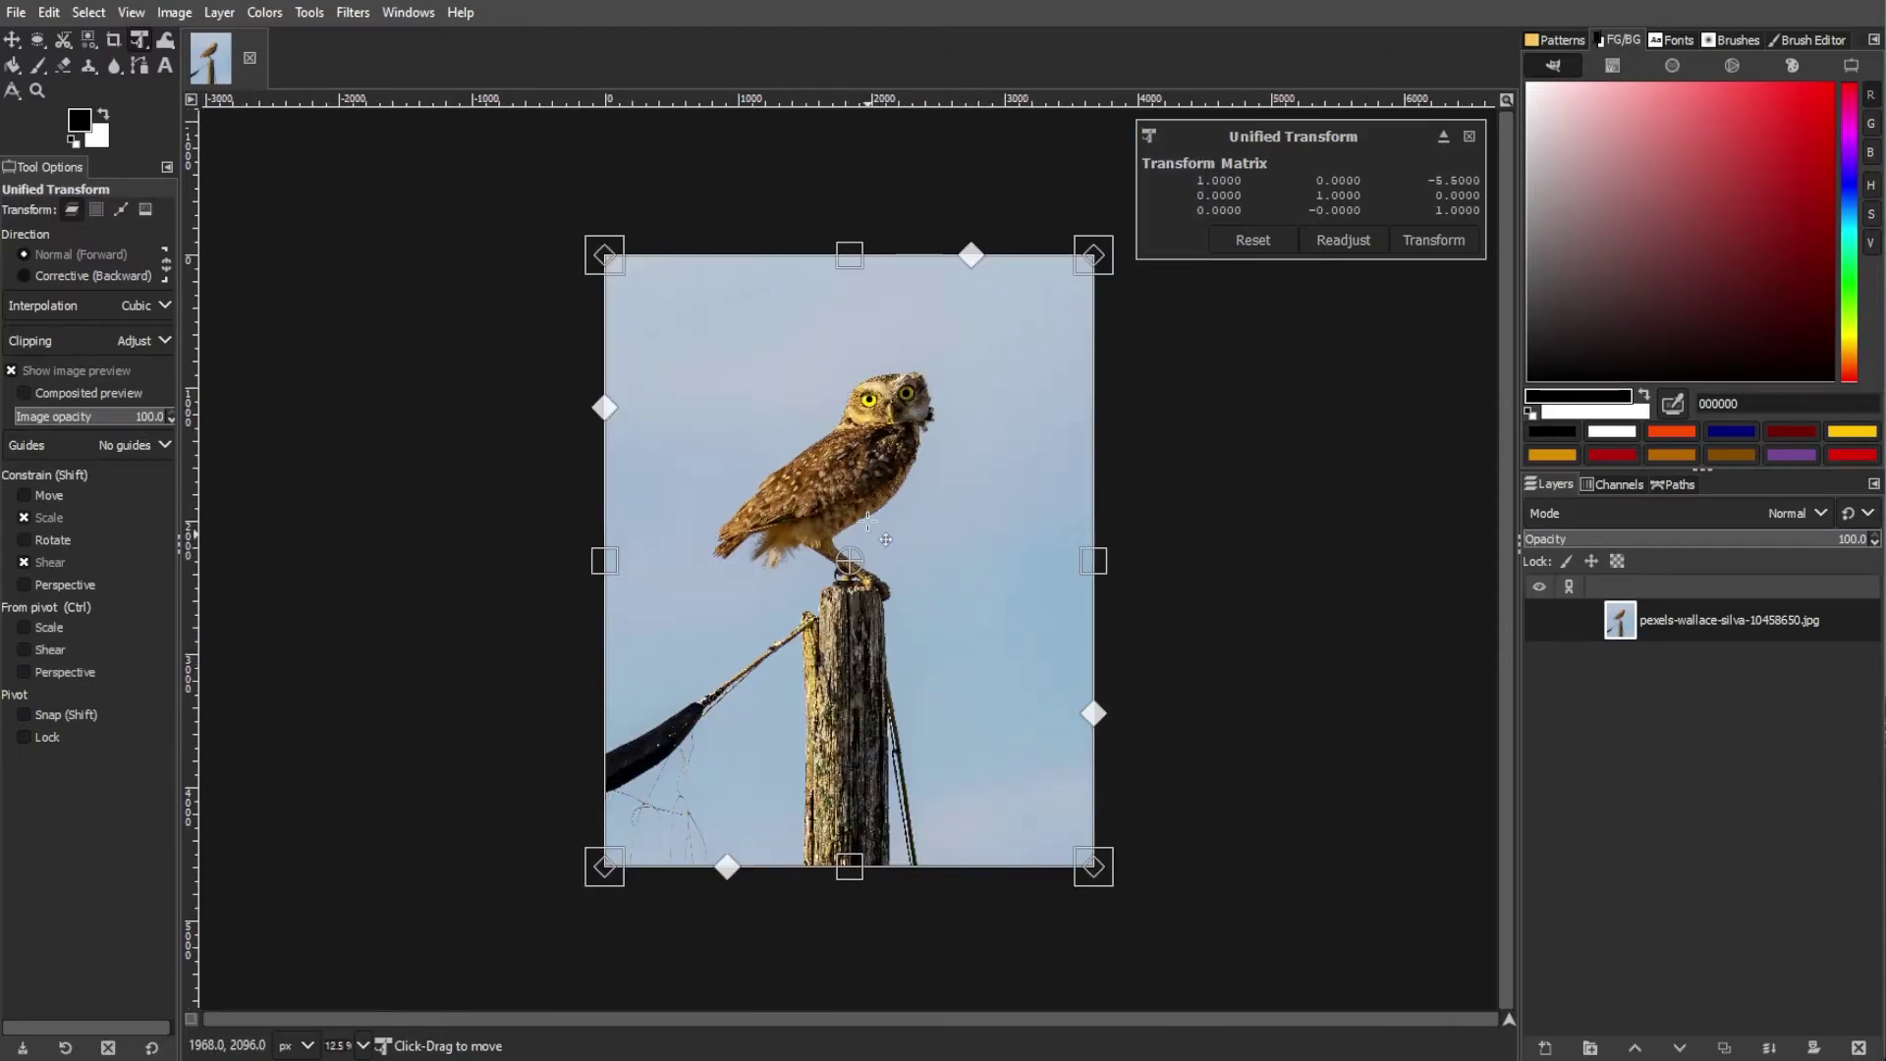
mouse_move(850, 256)
mouse_down()
mouse_move(847, 187)
mouse_move(853, 299)
mouse_move(850, 216)
mouse_move(850, 252)
mouse_up()
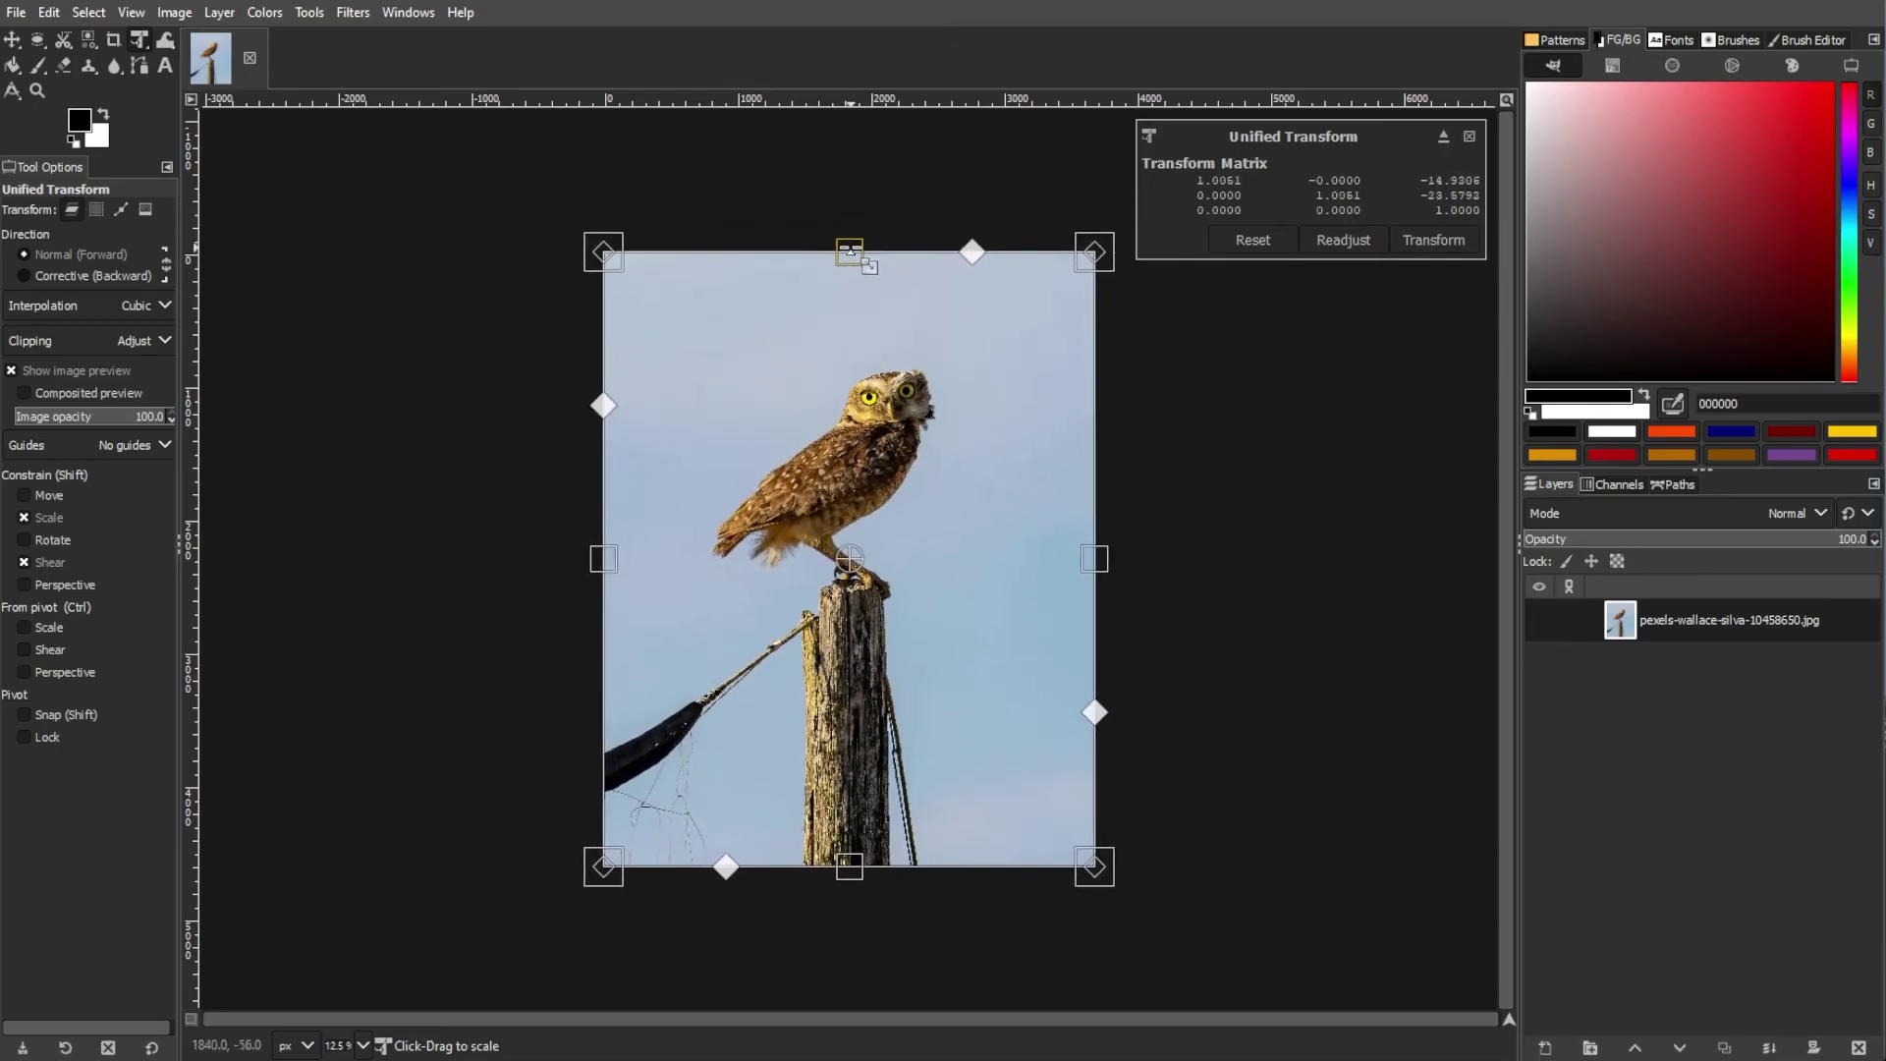
drag(969, 253, 968, 210)
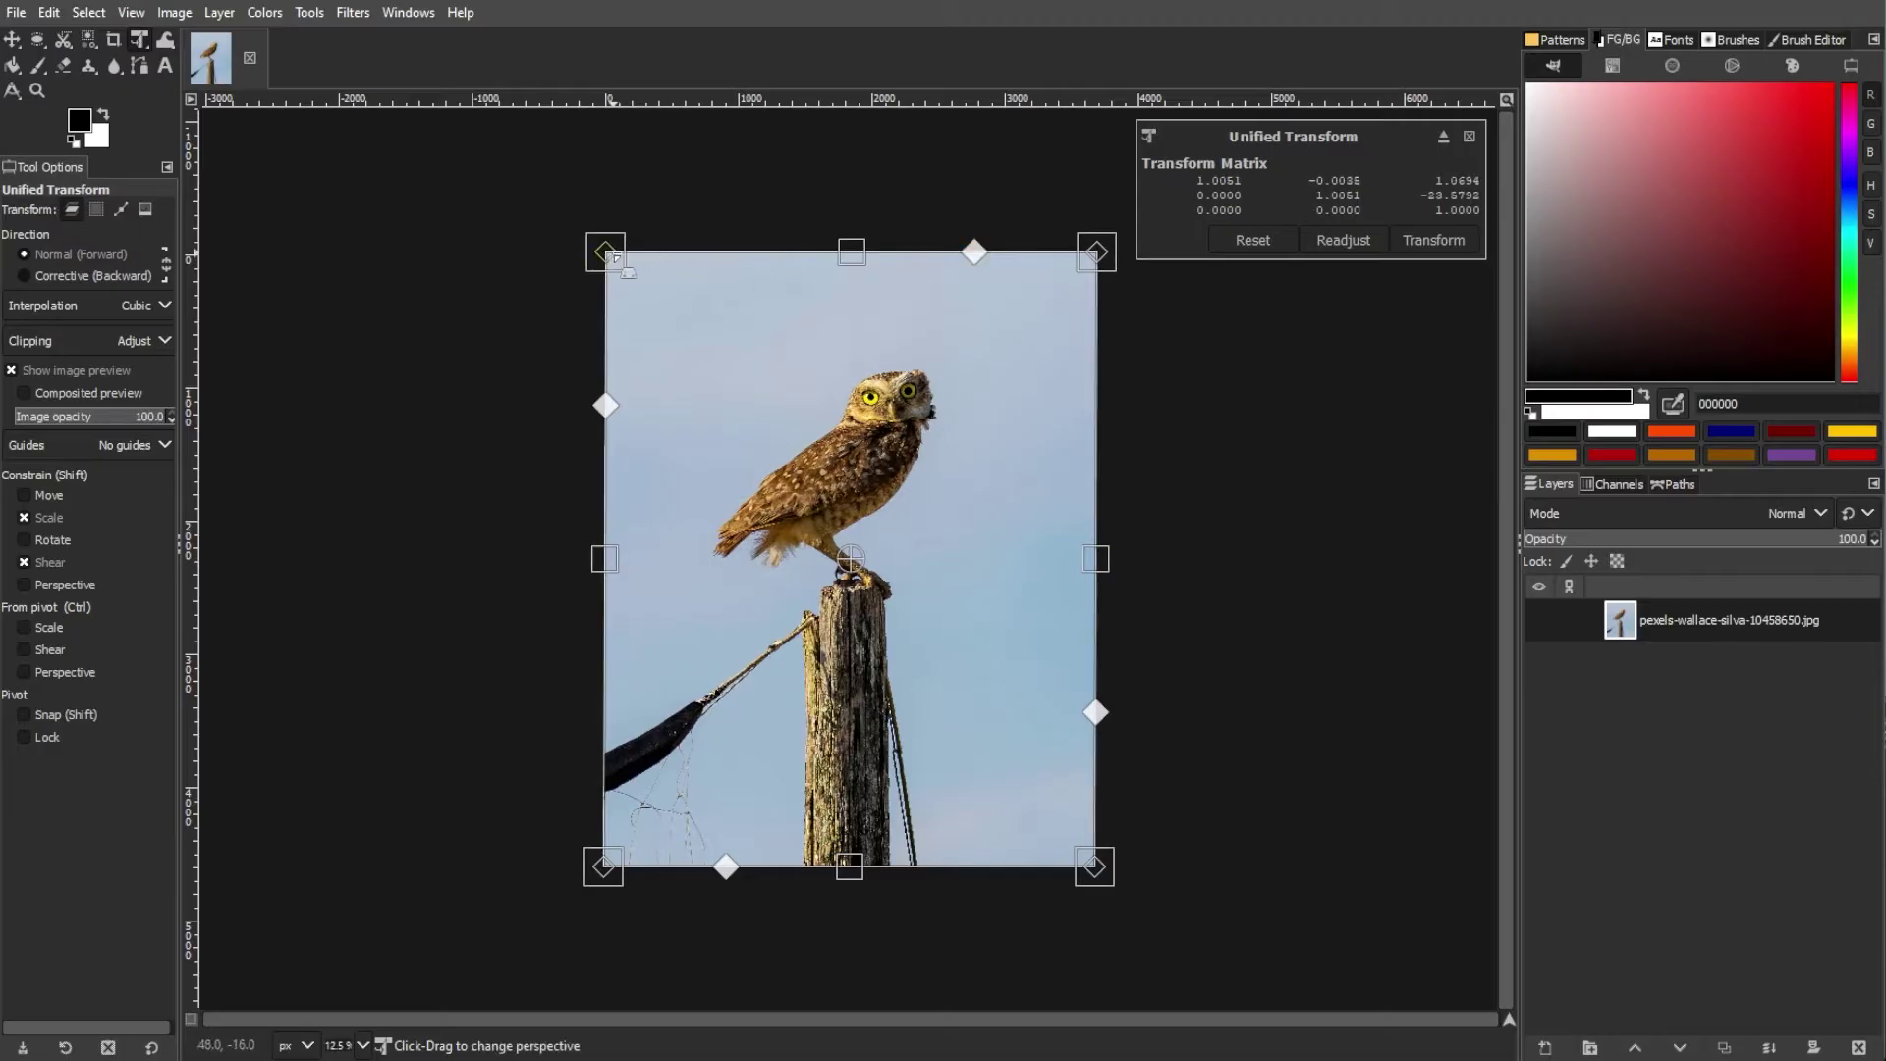
mouse_move(610, 252)
mouse_down()
mouse_move(526, 245)
mouse_move(462, 345)
mouse_move(634, 318)
mouse_move(601, 251)
mouse_up()
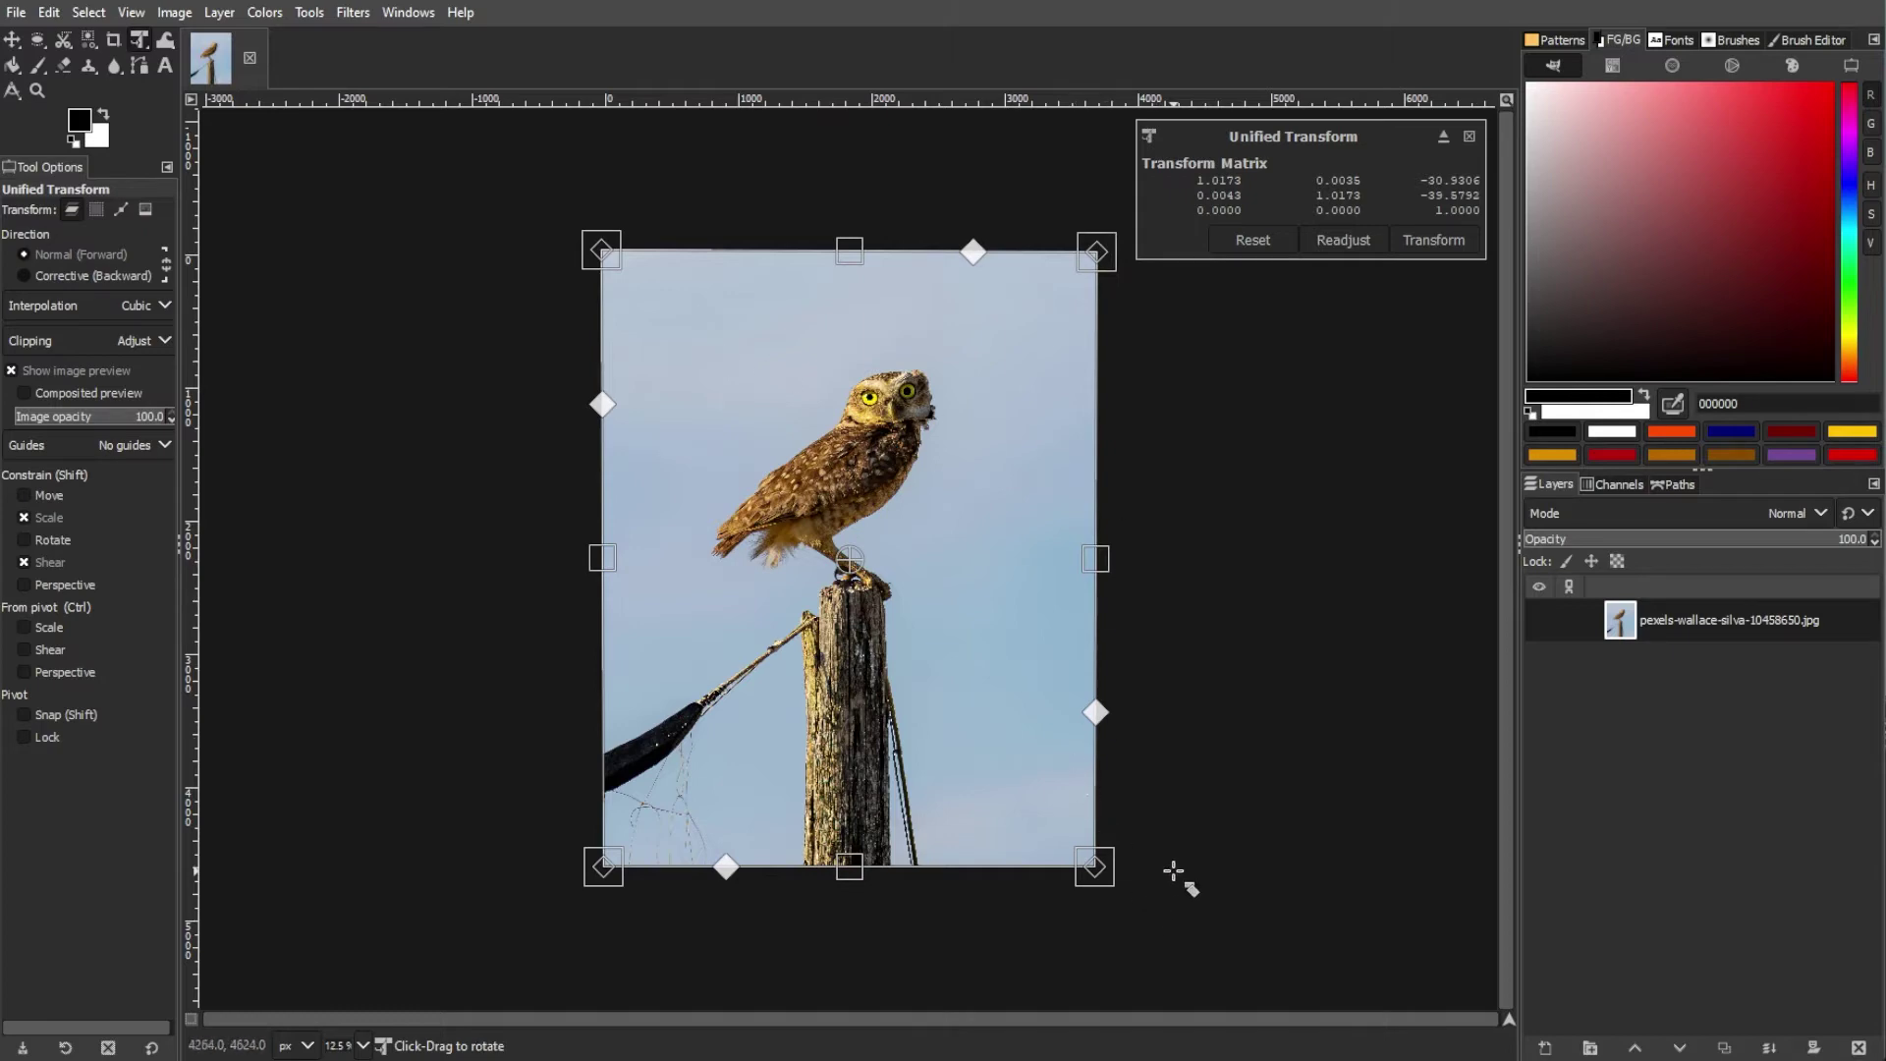
mouse_move(1173, 871)
mouse_down()
mouse_move(1036, 922)
mouse_move(1217, 728)
mouse_move(1162, 871)
mouse_move(1199, 840)
mouse_move(1209, 812)
mouse_move(1154, 848)
mouse_up()
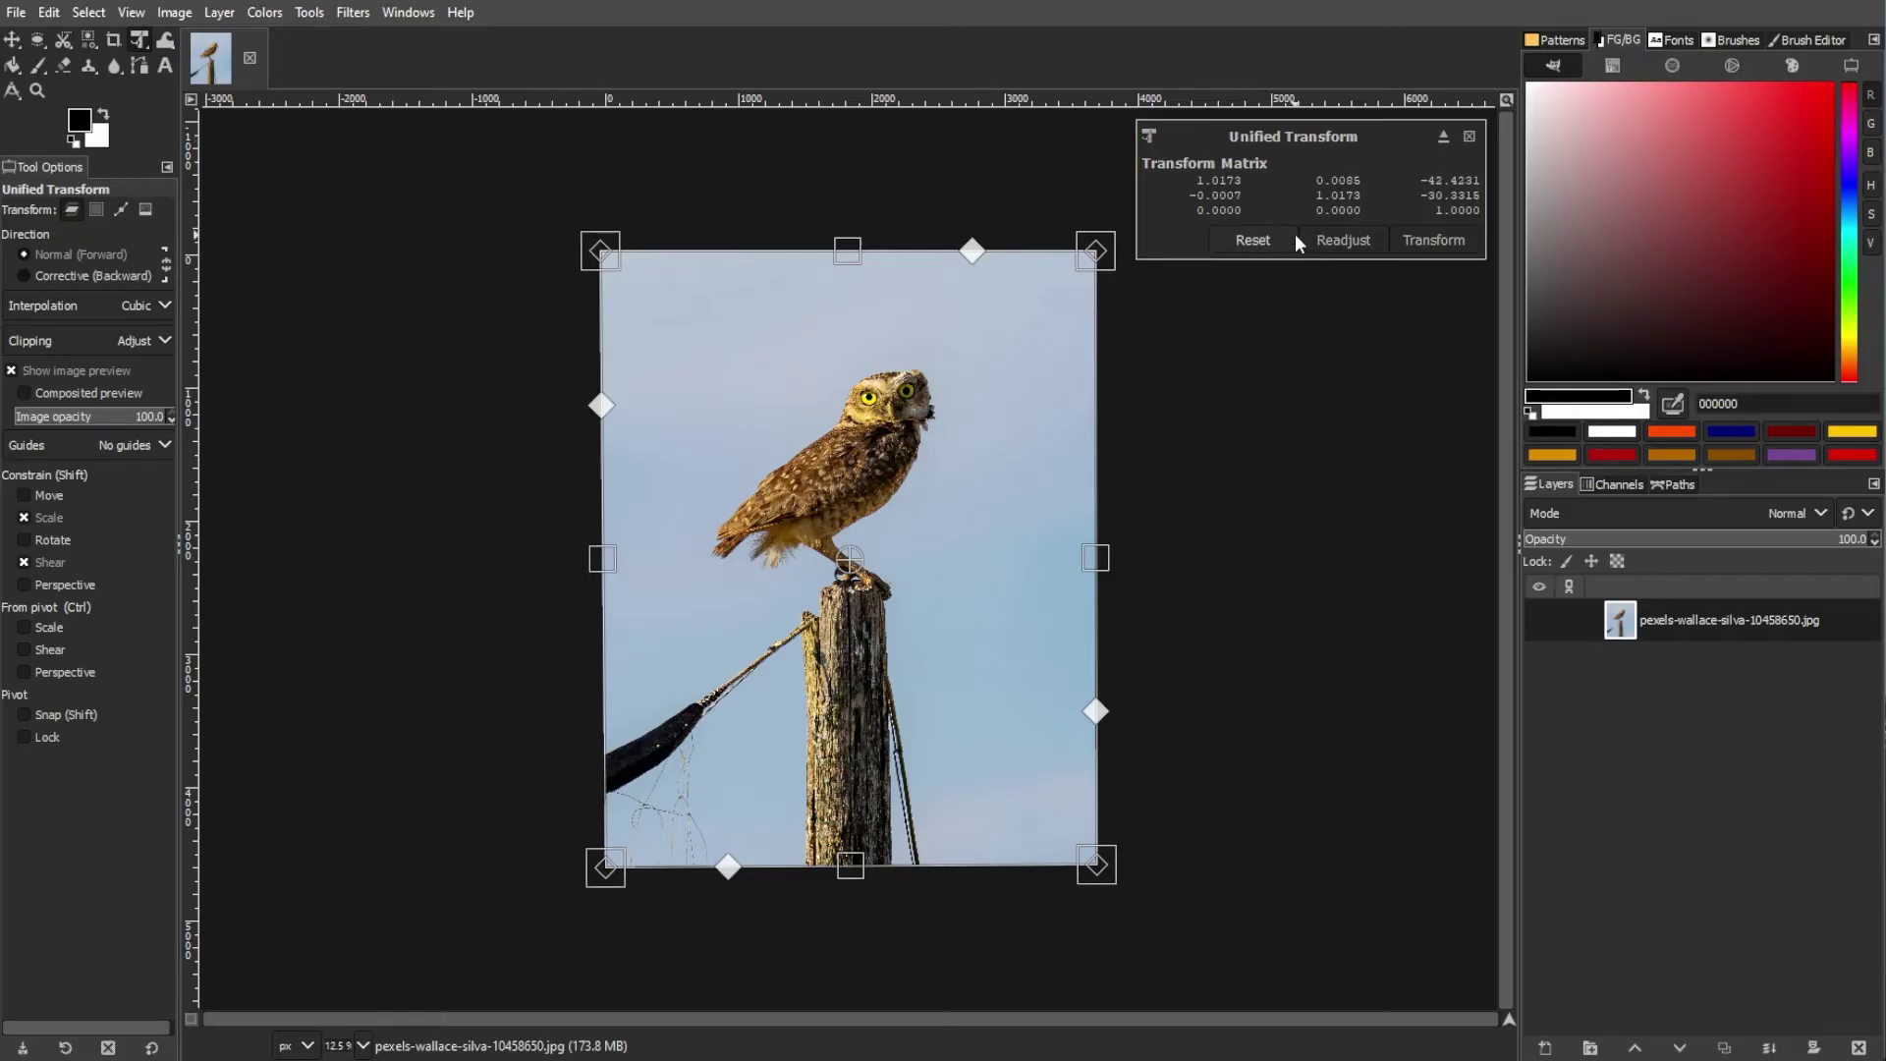
- Reset the trial transform, try Readjust, reset again and commit the unchanged identity transform
click(1238, 243)
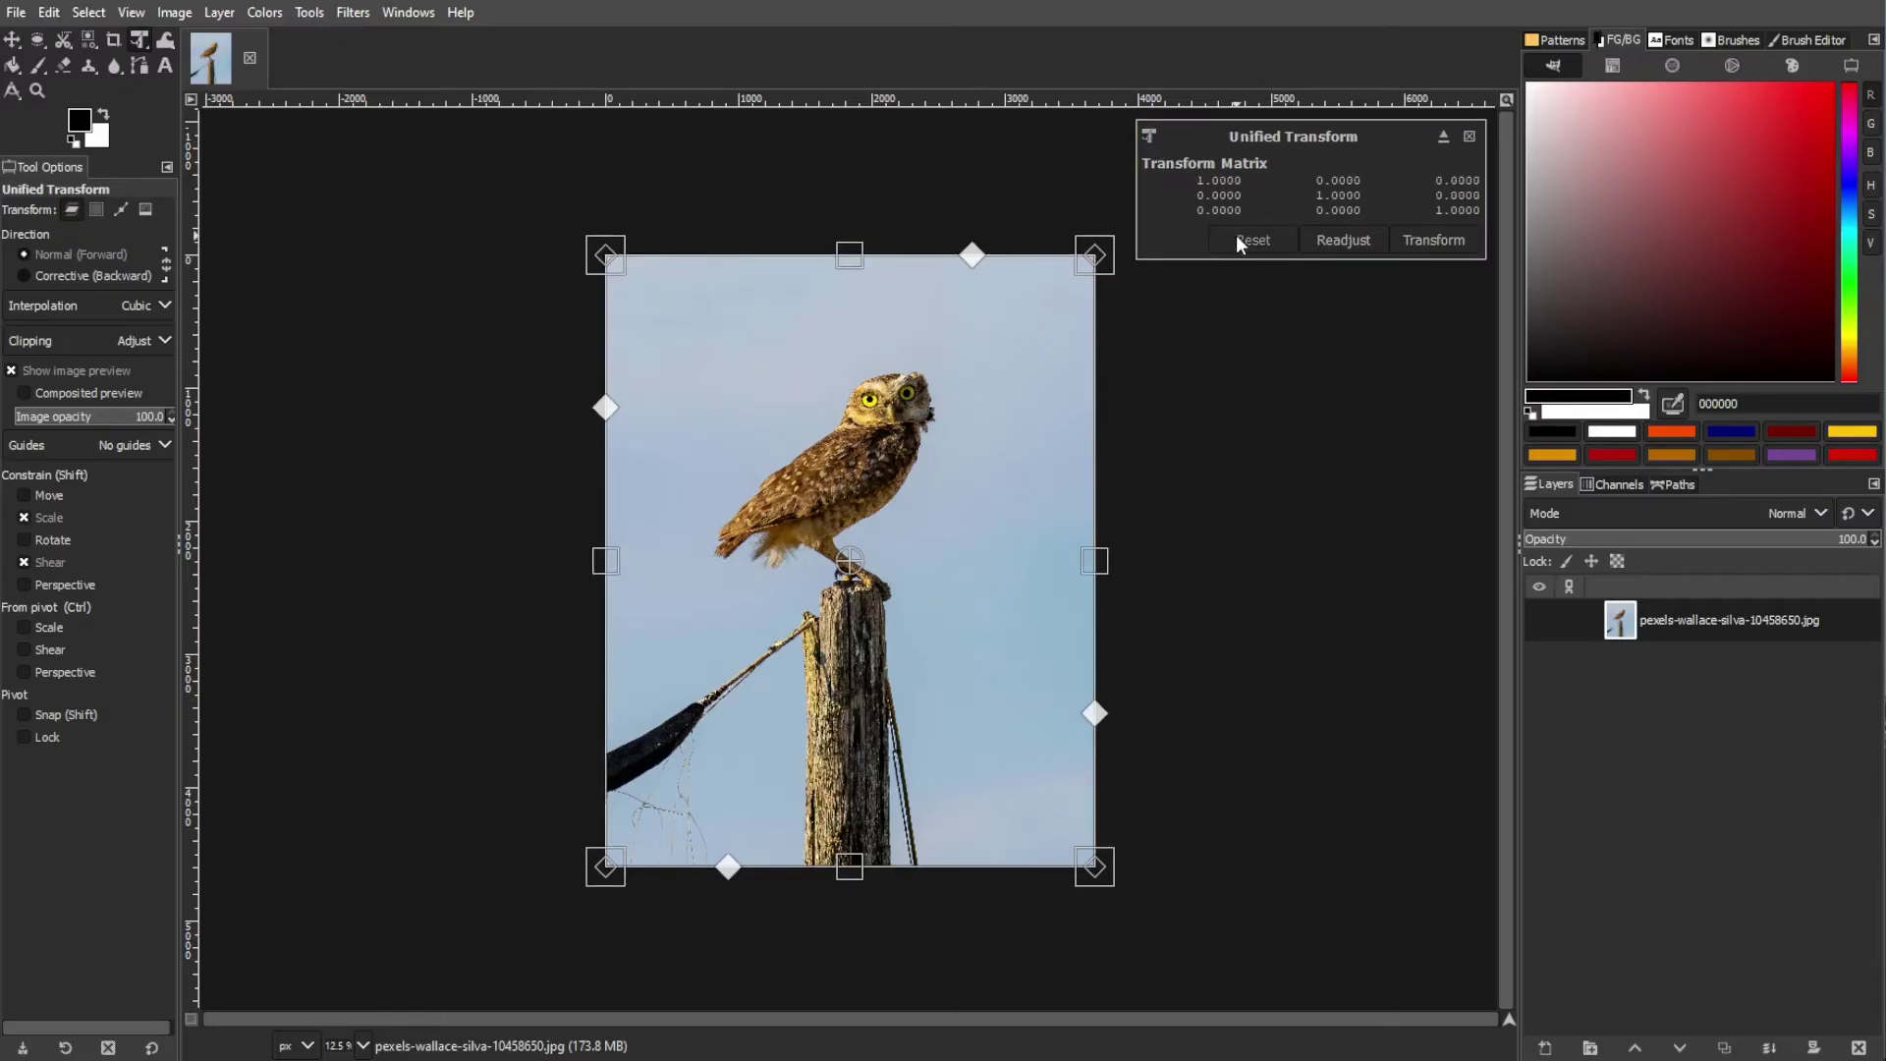
click(1329, 241)
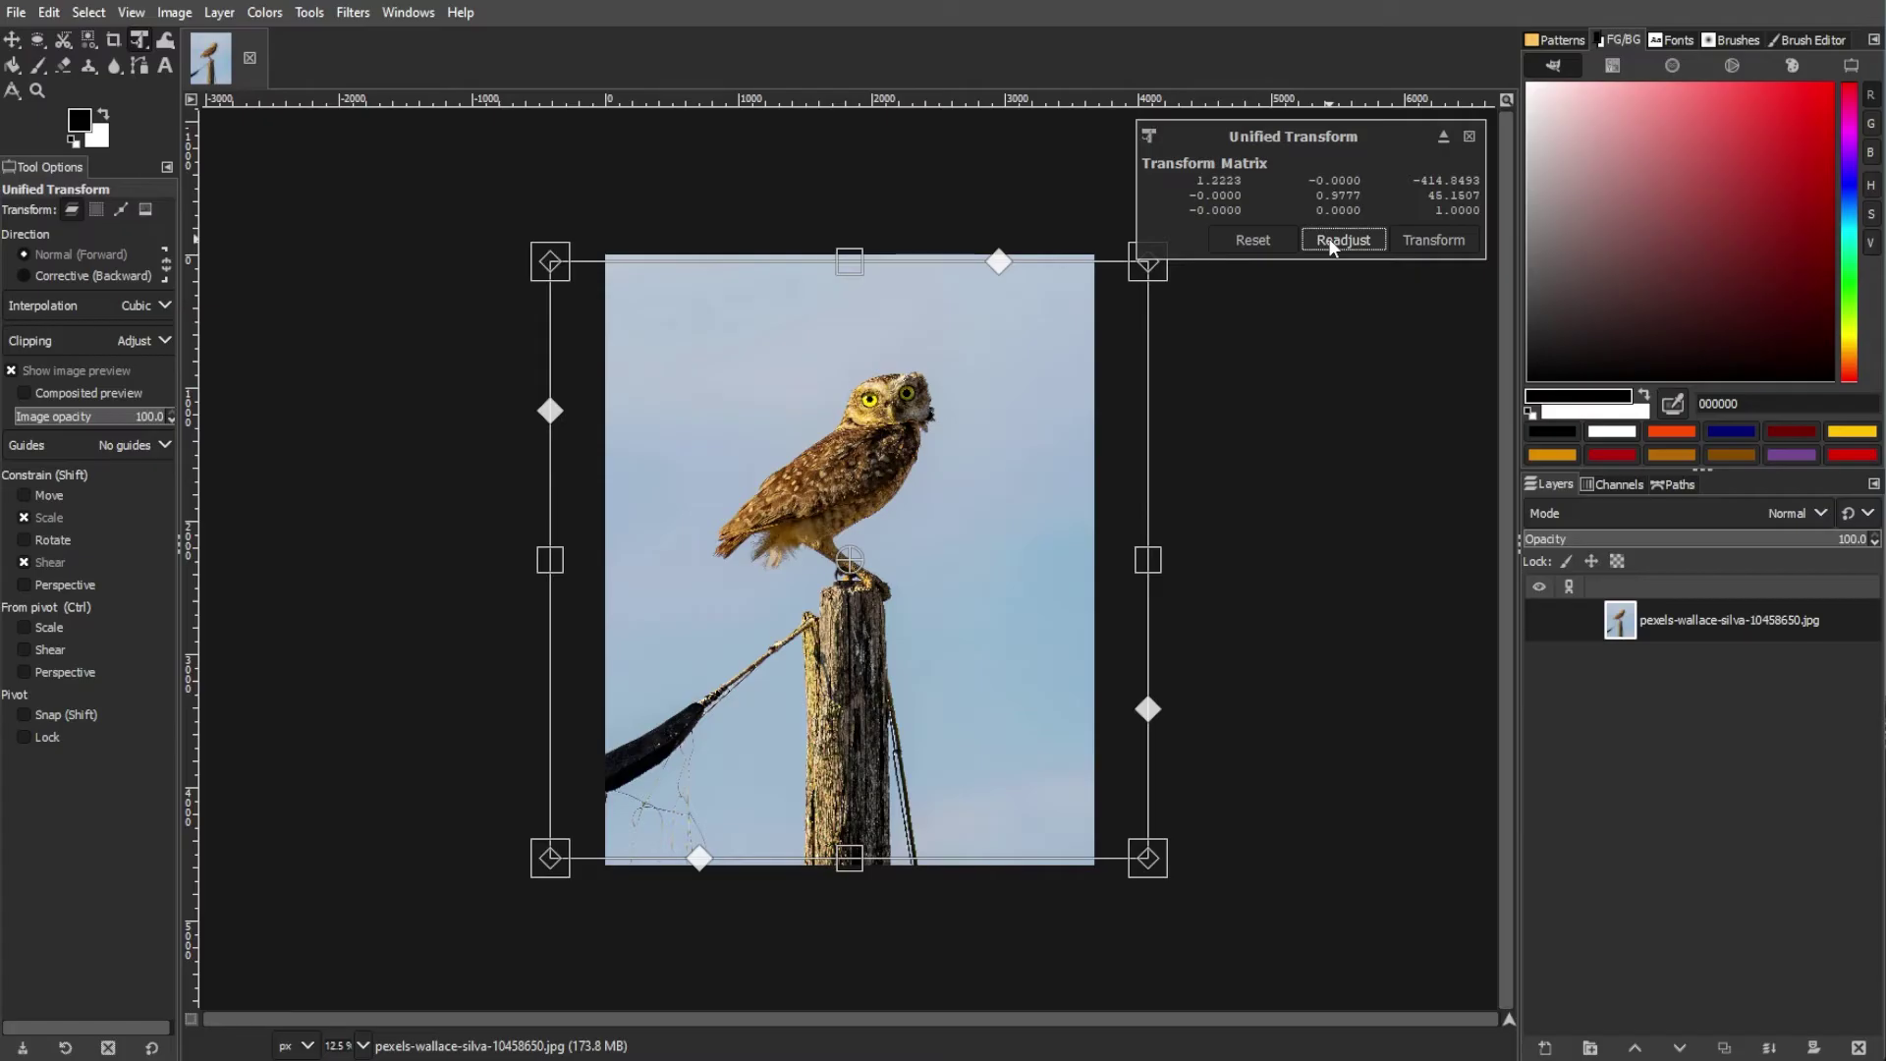
click(1328, 239)
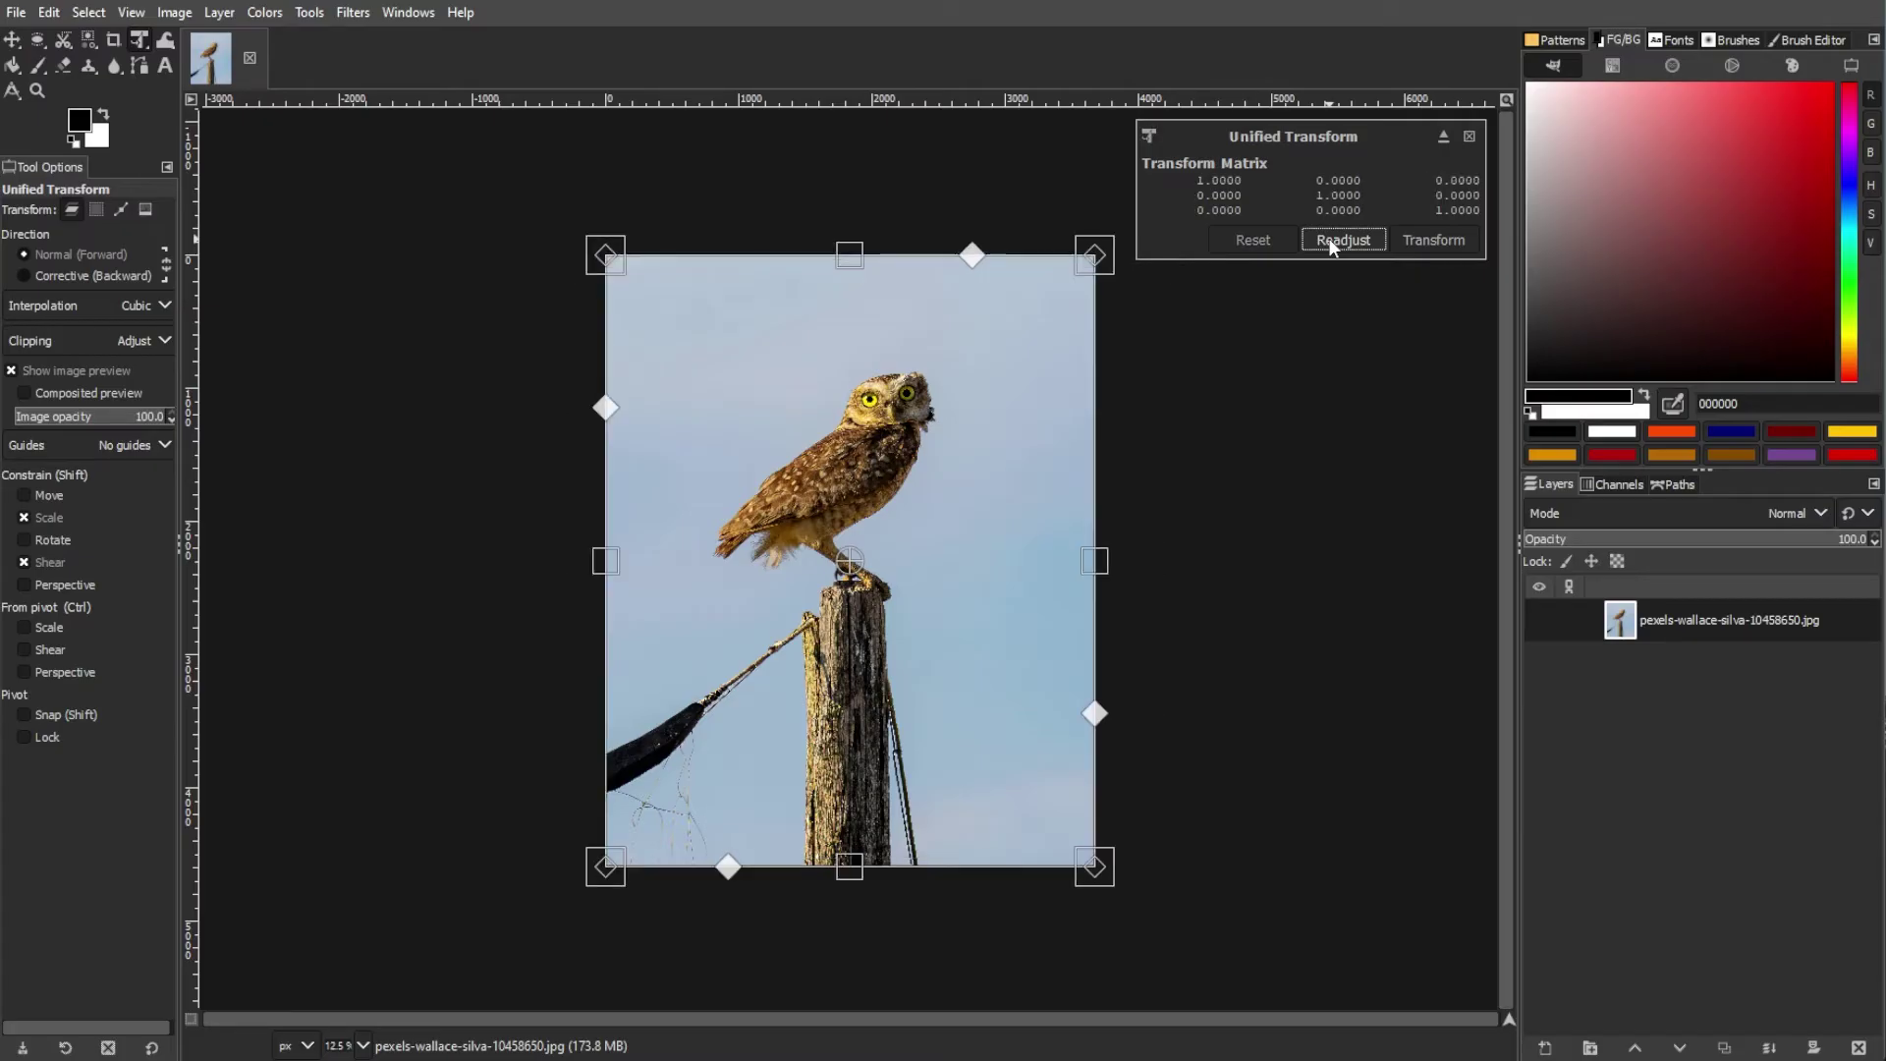
click(1416, 239)
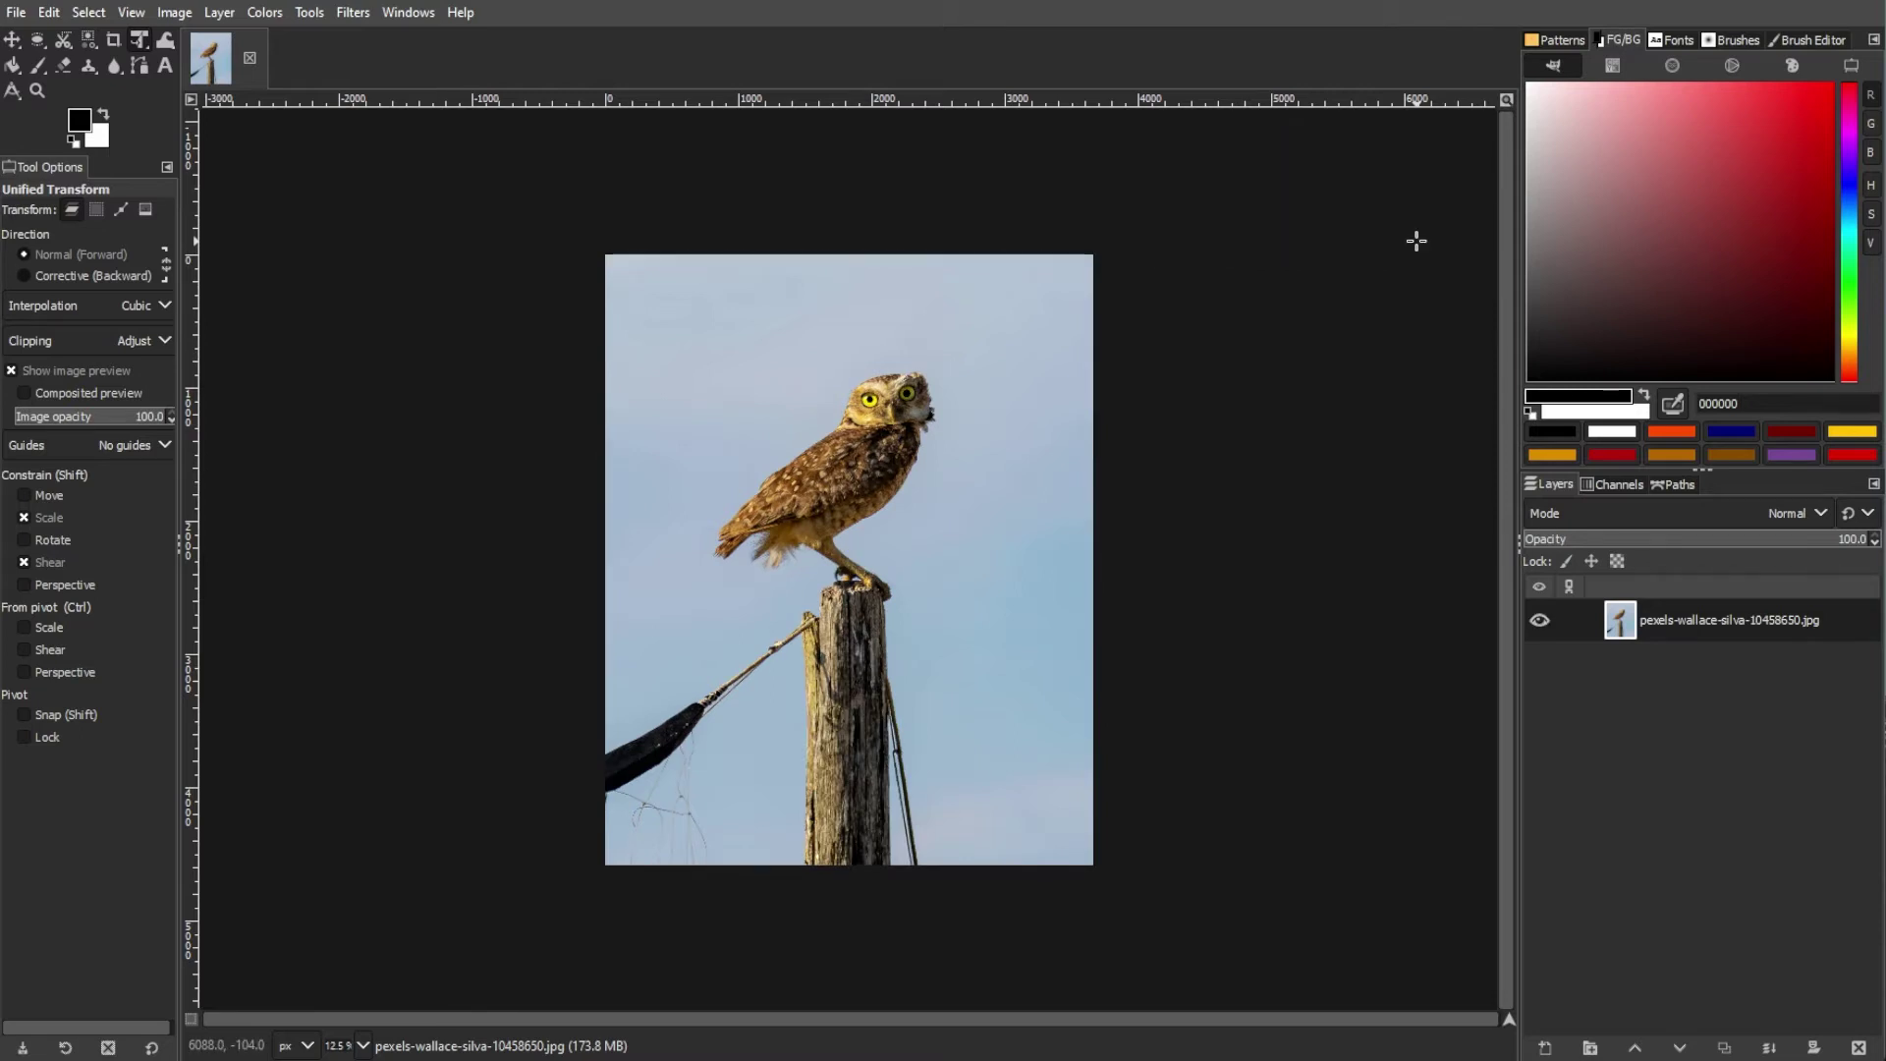
- Start a new transform and rotate around a pivot moved into the upper-left sky, then undo
click(897, 469)
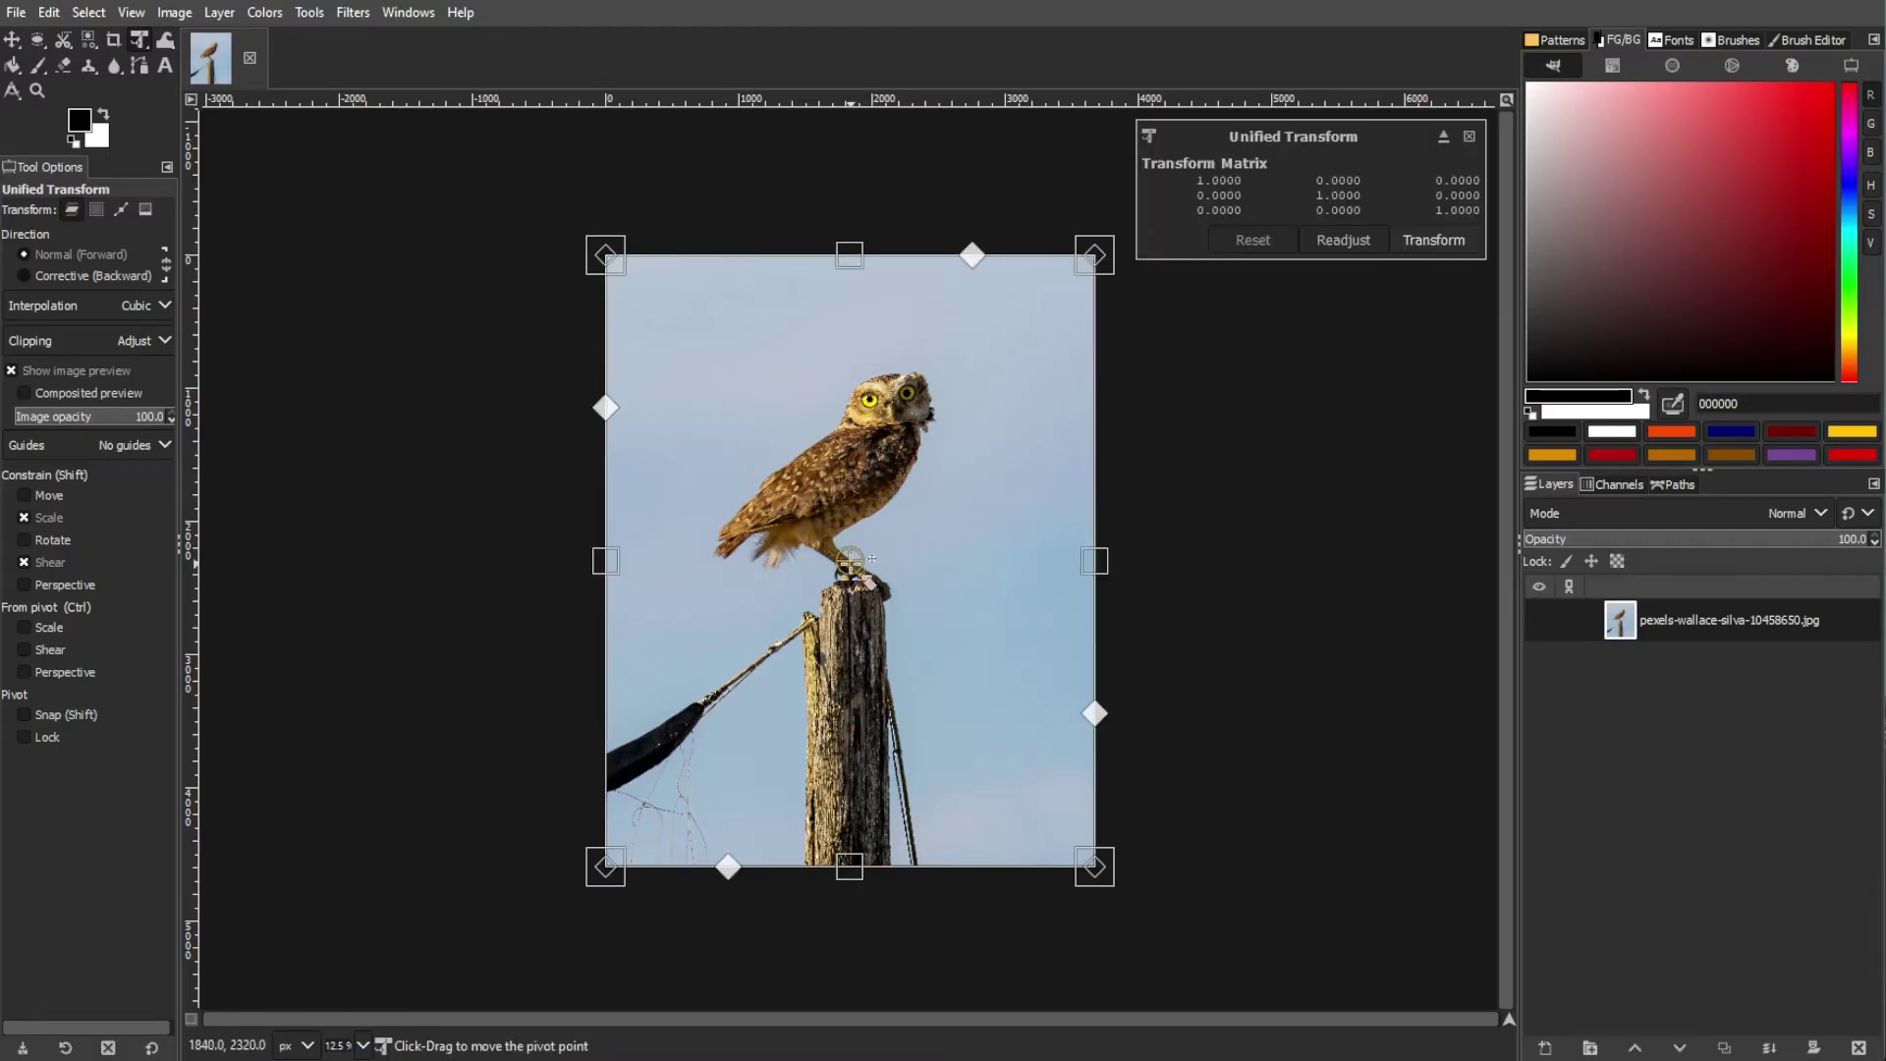
scroll(851, 560, up, 3)
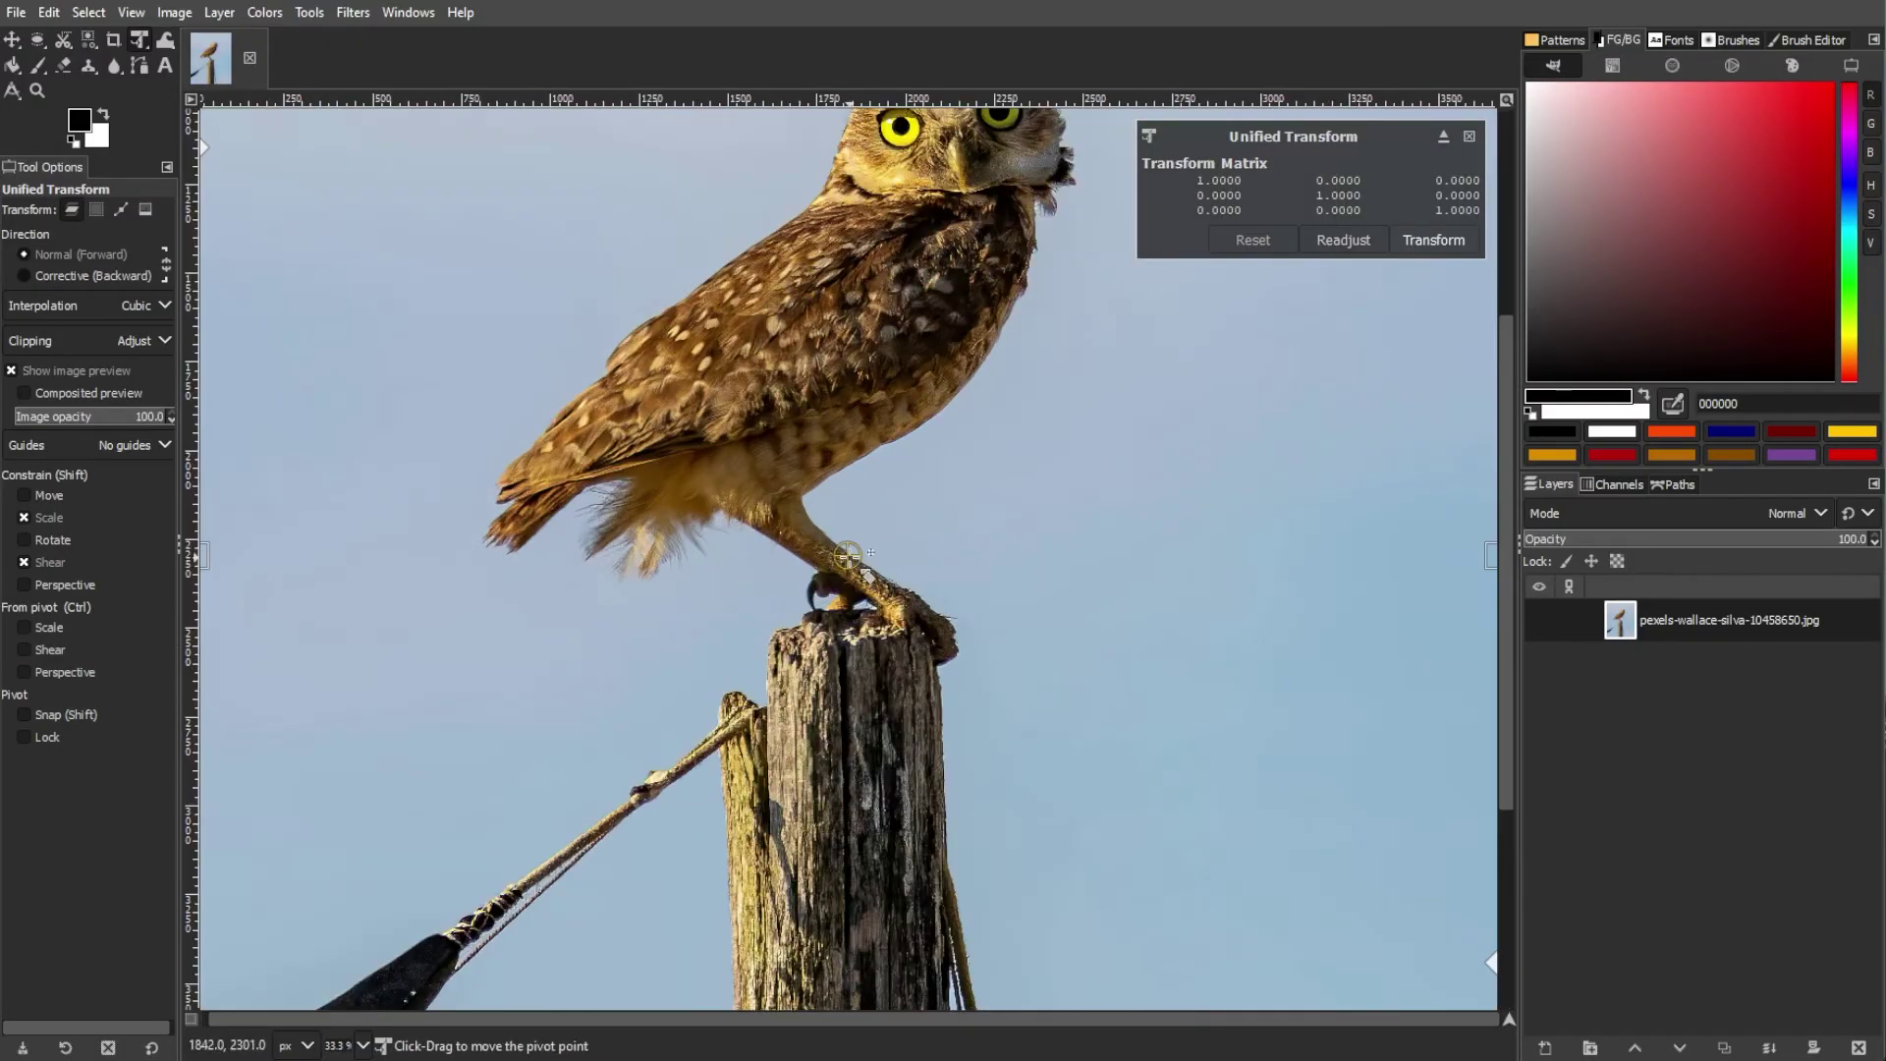
scroll(847, 556, down, 3)
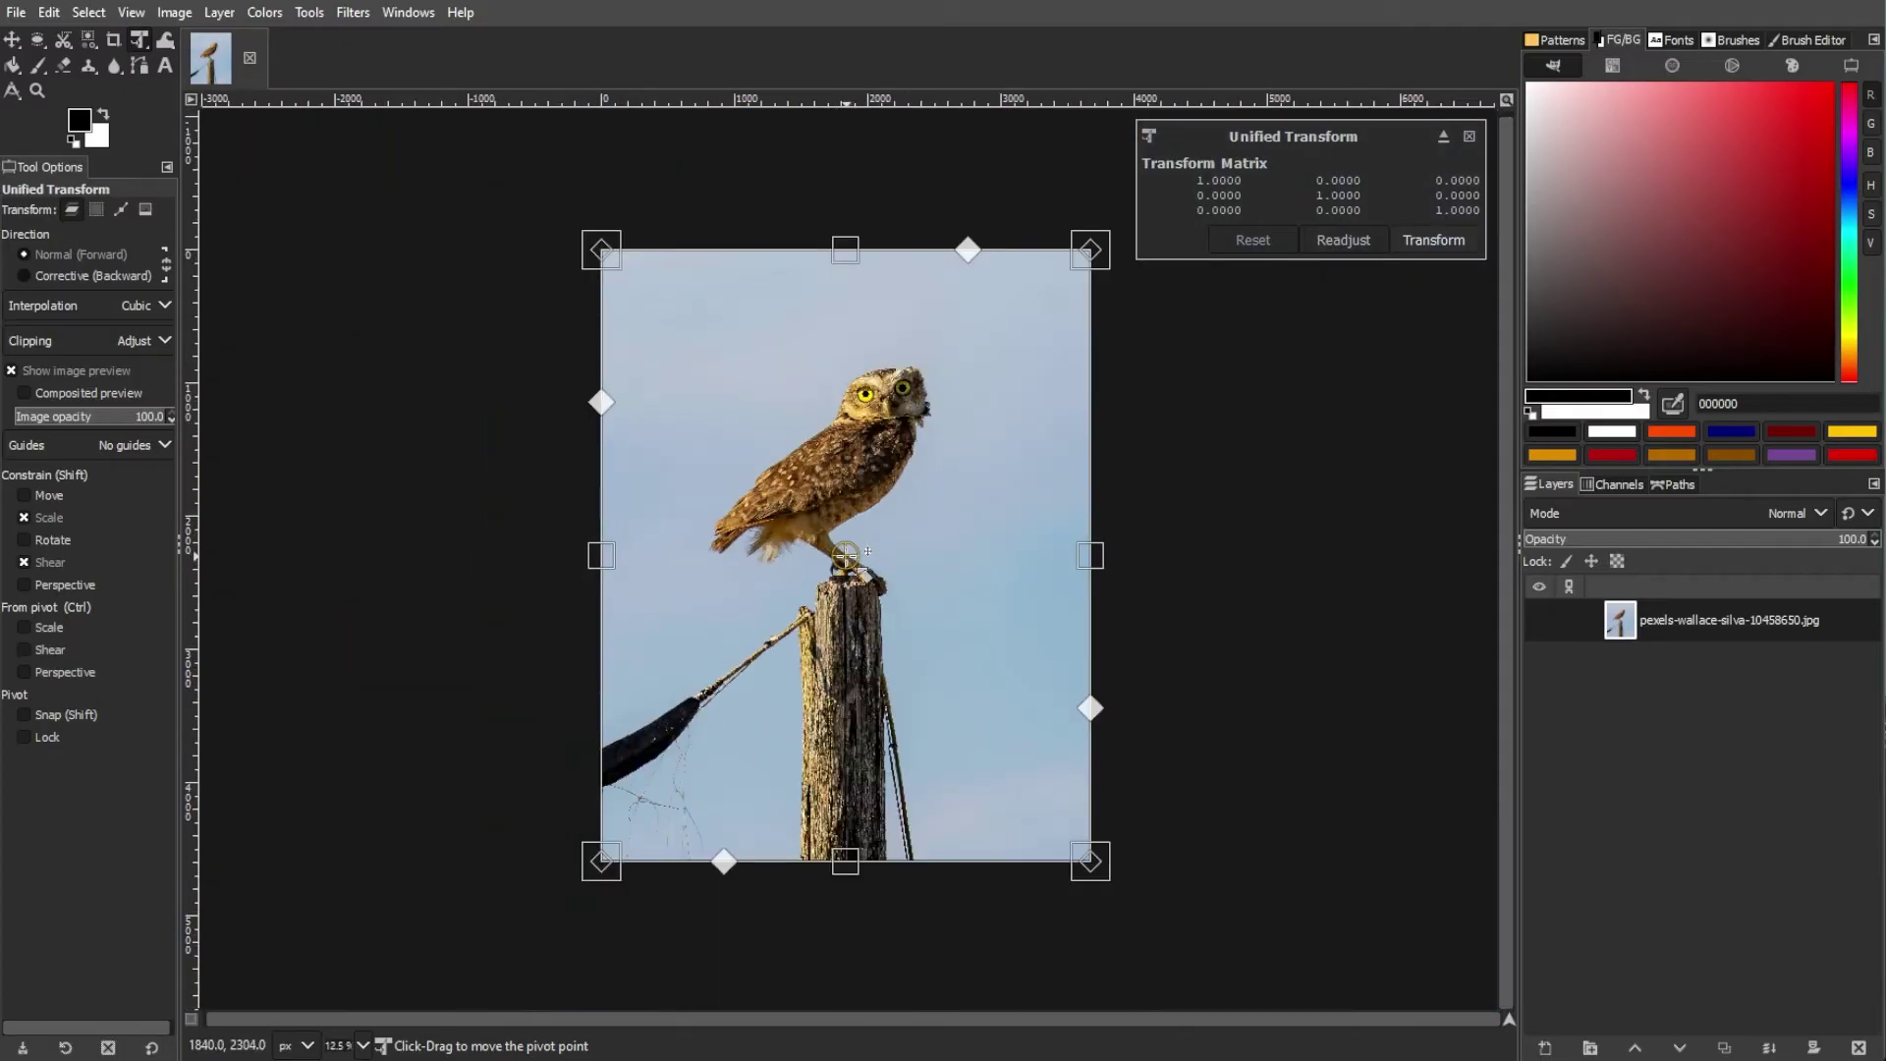
drag(845, 556, 694, 375)
drag(1234, 842, 1107, 864)
key(ctrl+z)
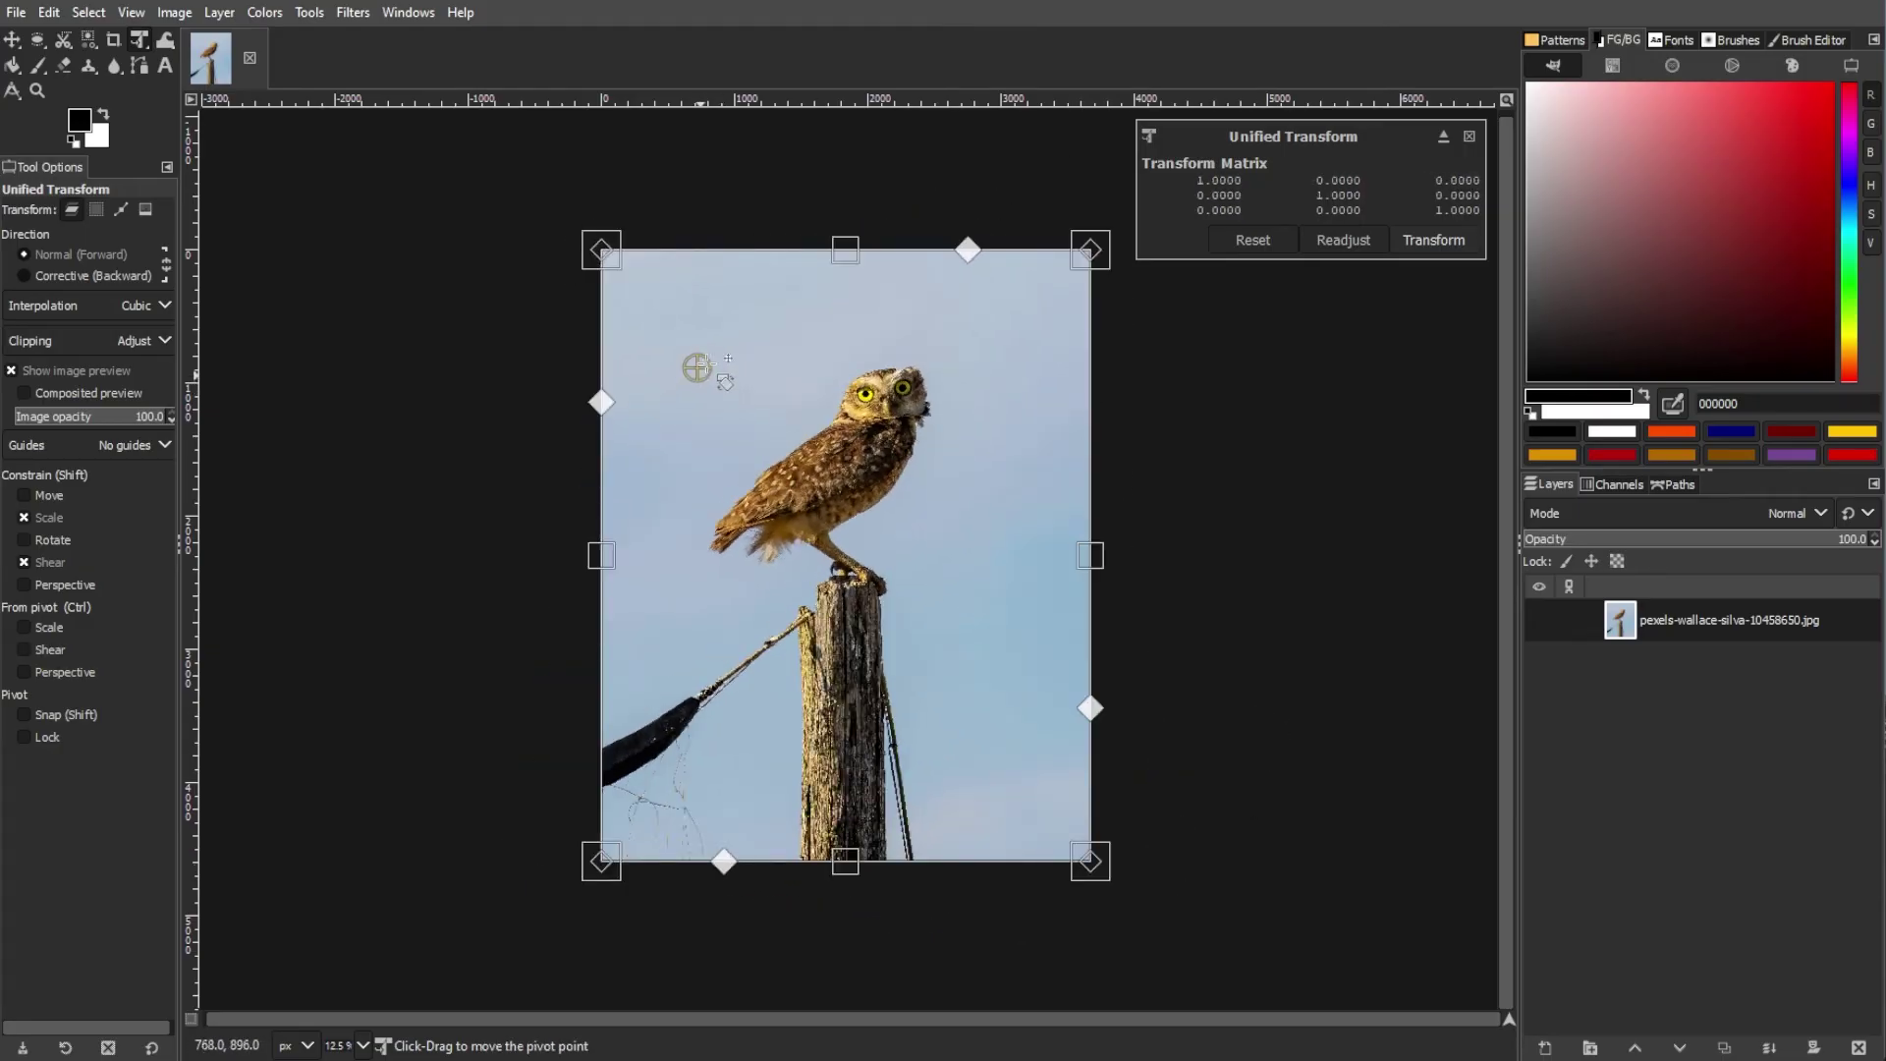
- Rotate around the layer's top-left corner as pivot, then undo and restore the centre pivot
drag(697, 367, 601, 249)
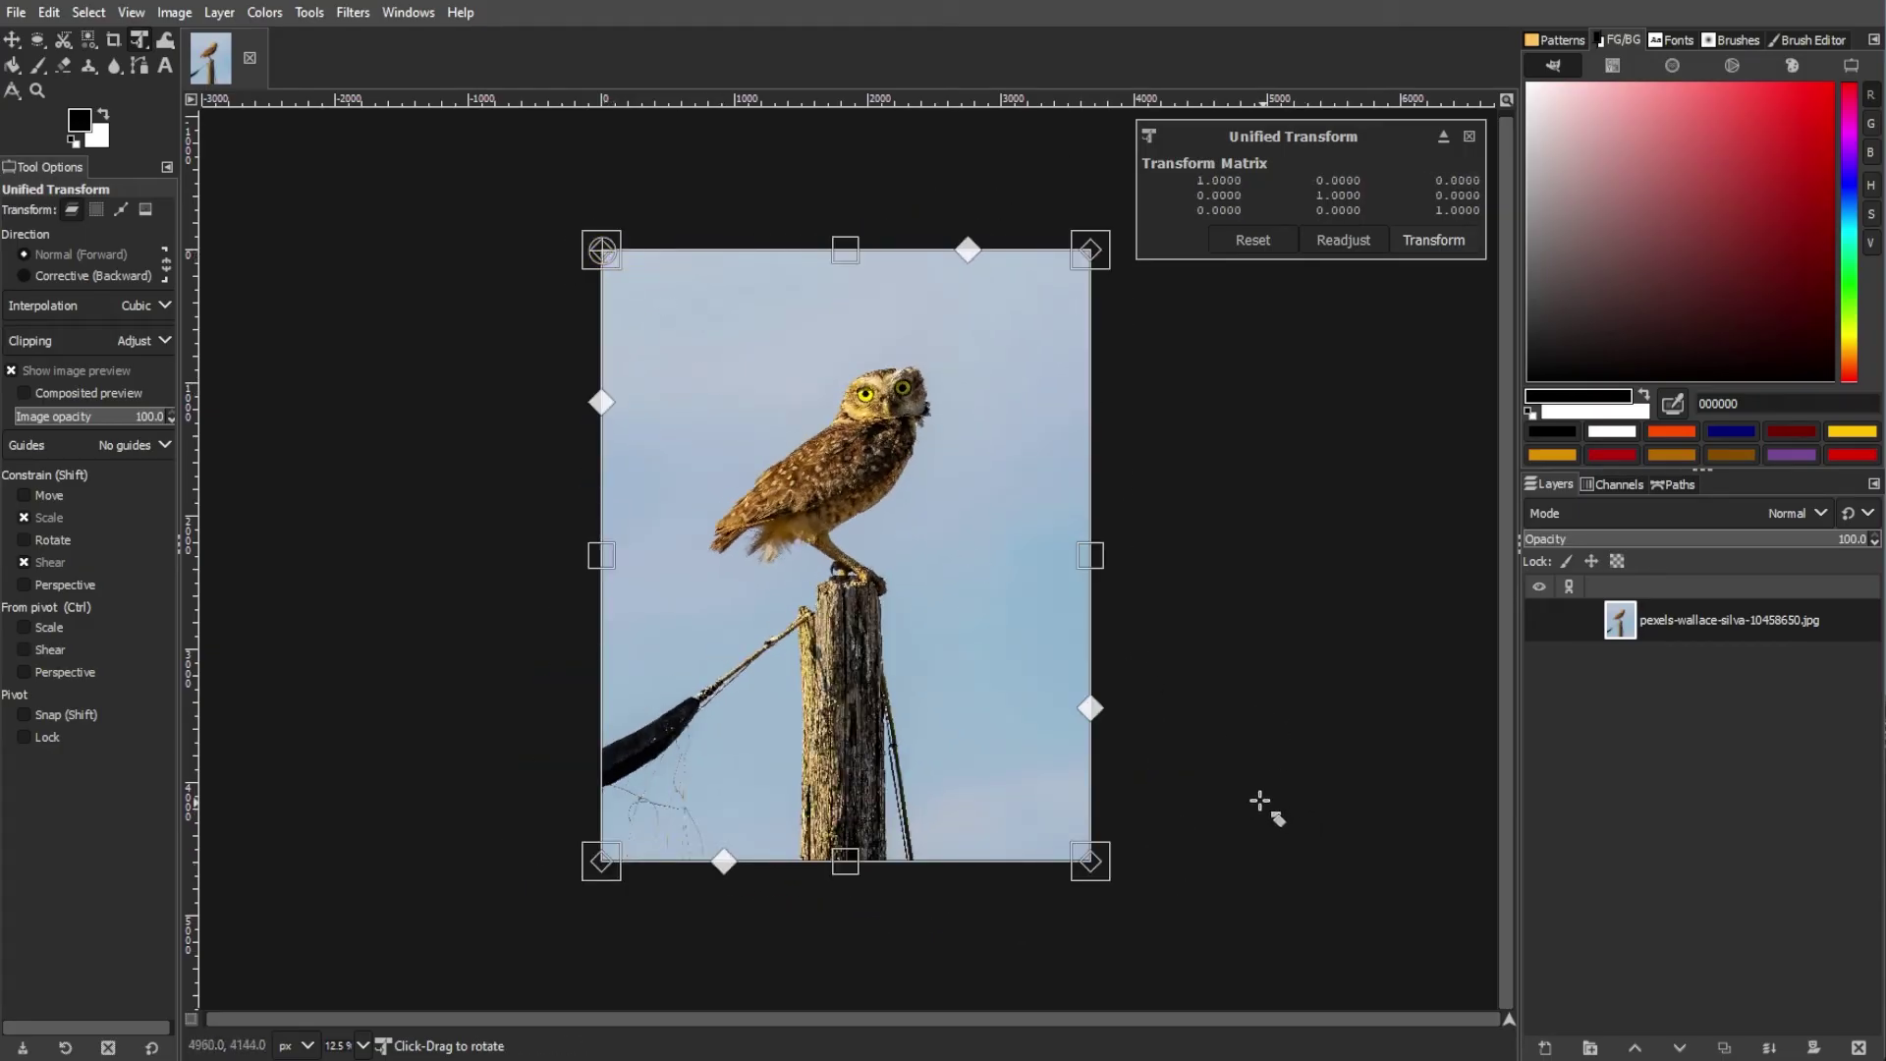
drag(1260, 803, 1166, 800)
key(ctrl+z)
key(ctrl+z)
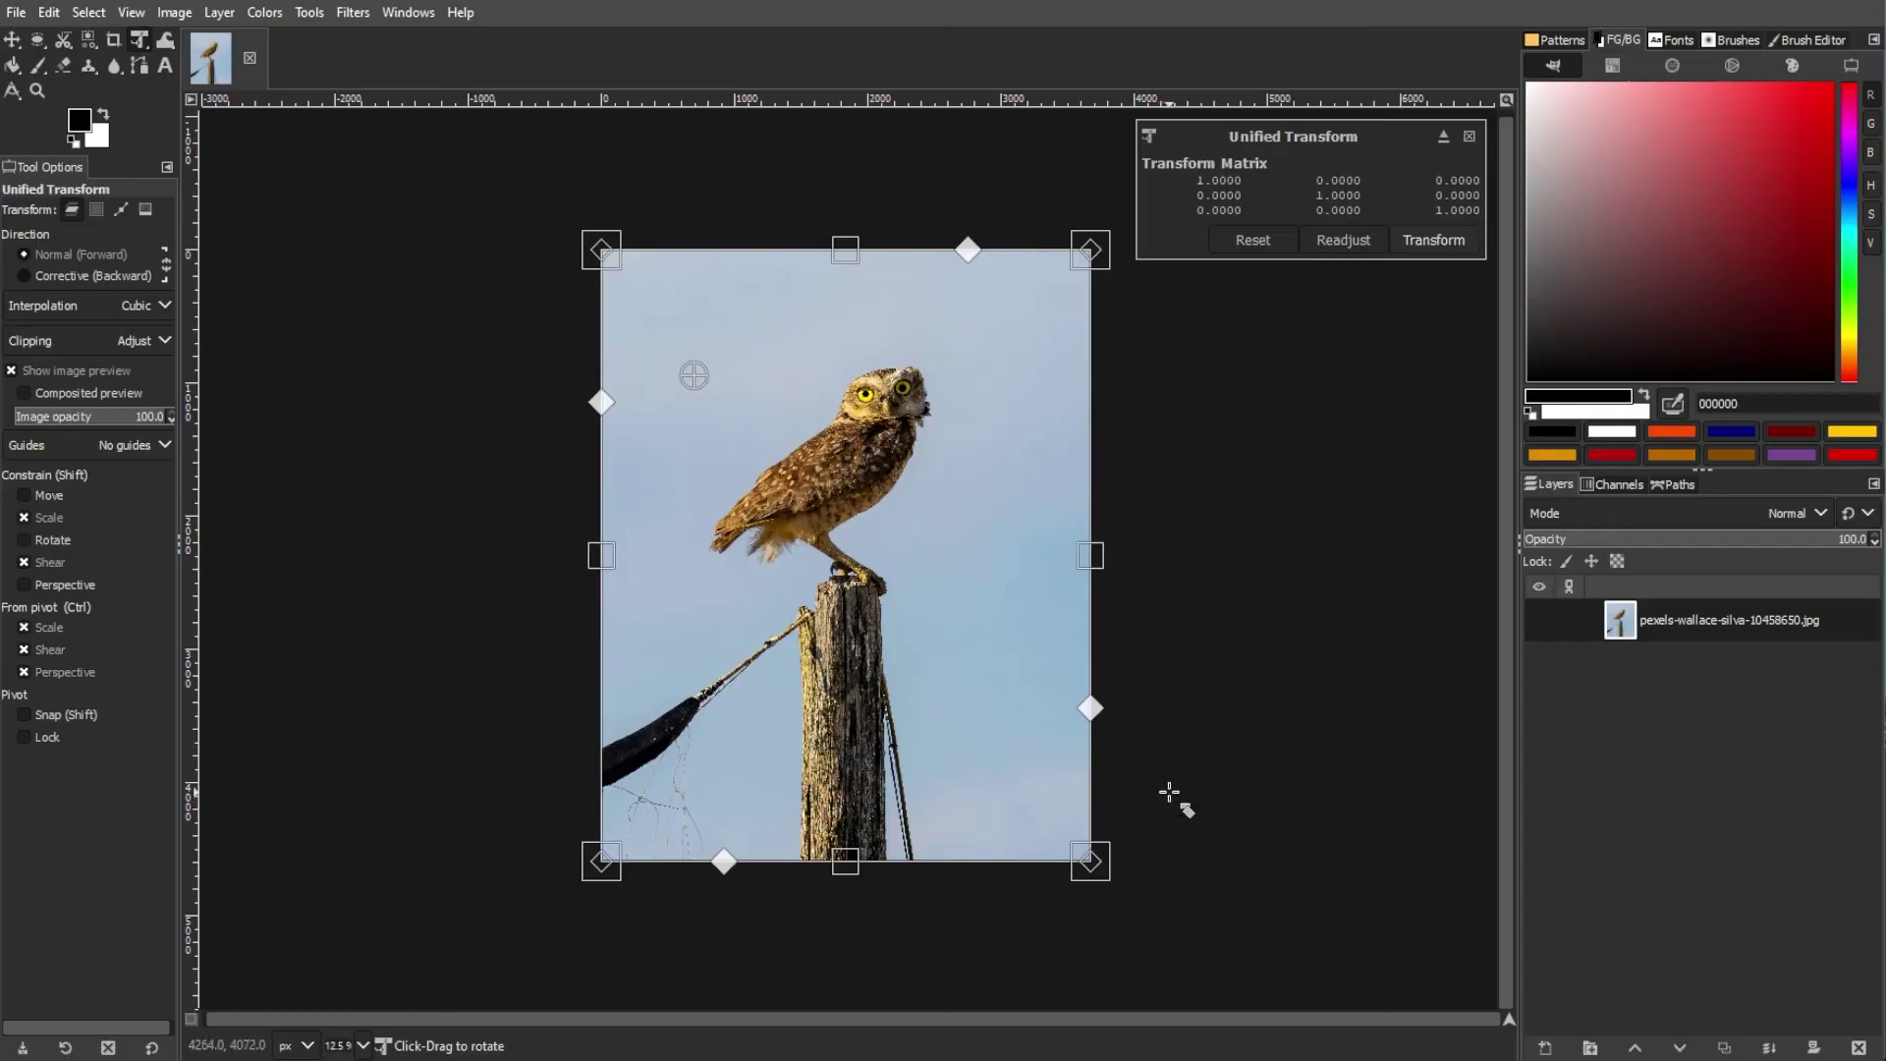
key(ctrl+z)
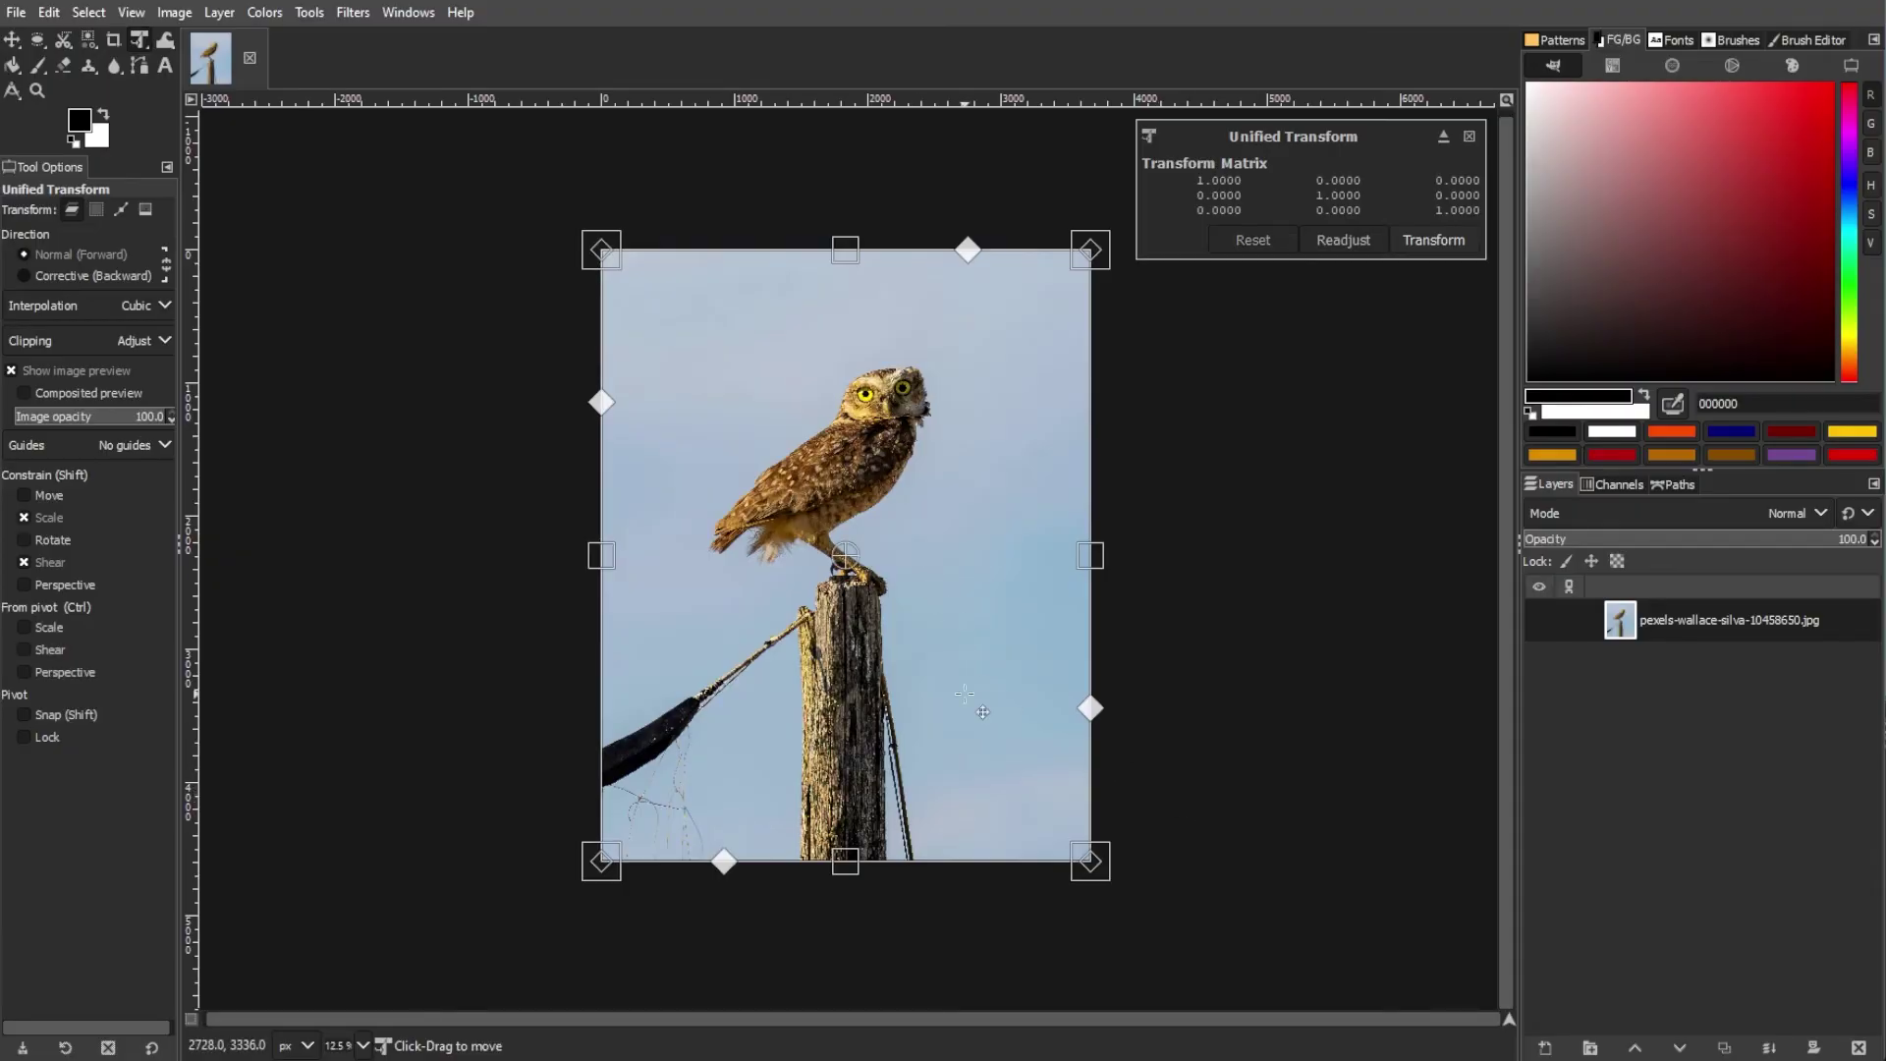
- Scale the layer with equal horizontal and vertical factors and float the tool options window
mouse_move(1093, 555)
mouse_down()
mouse_move(1229, 560)
mouse_move(1045, 548)
mouse_move(1200, 551)
mouse_move(1079, 555)
mouse_up()
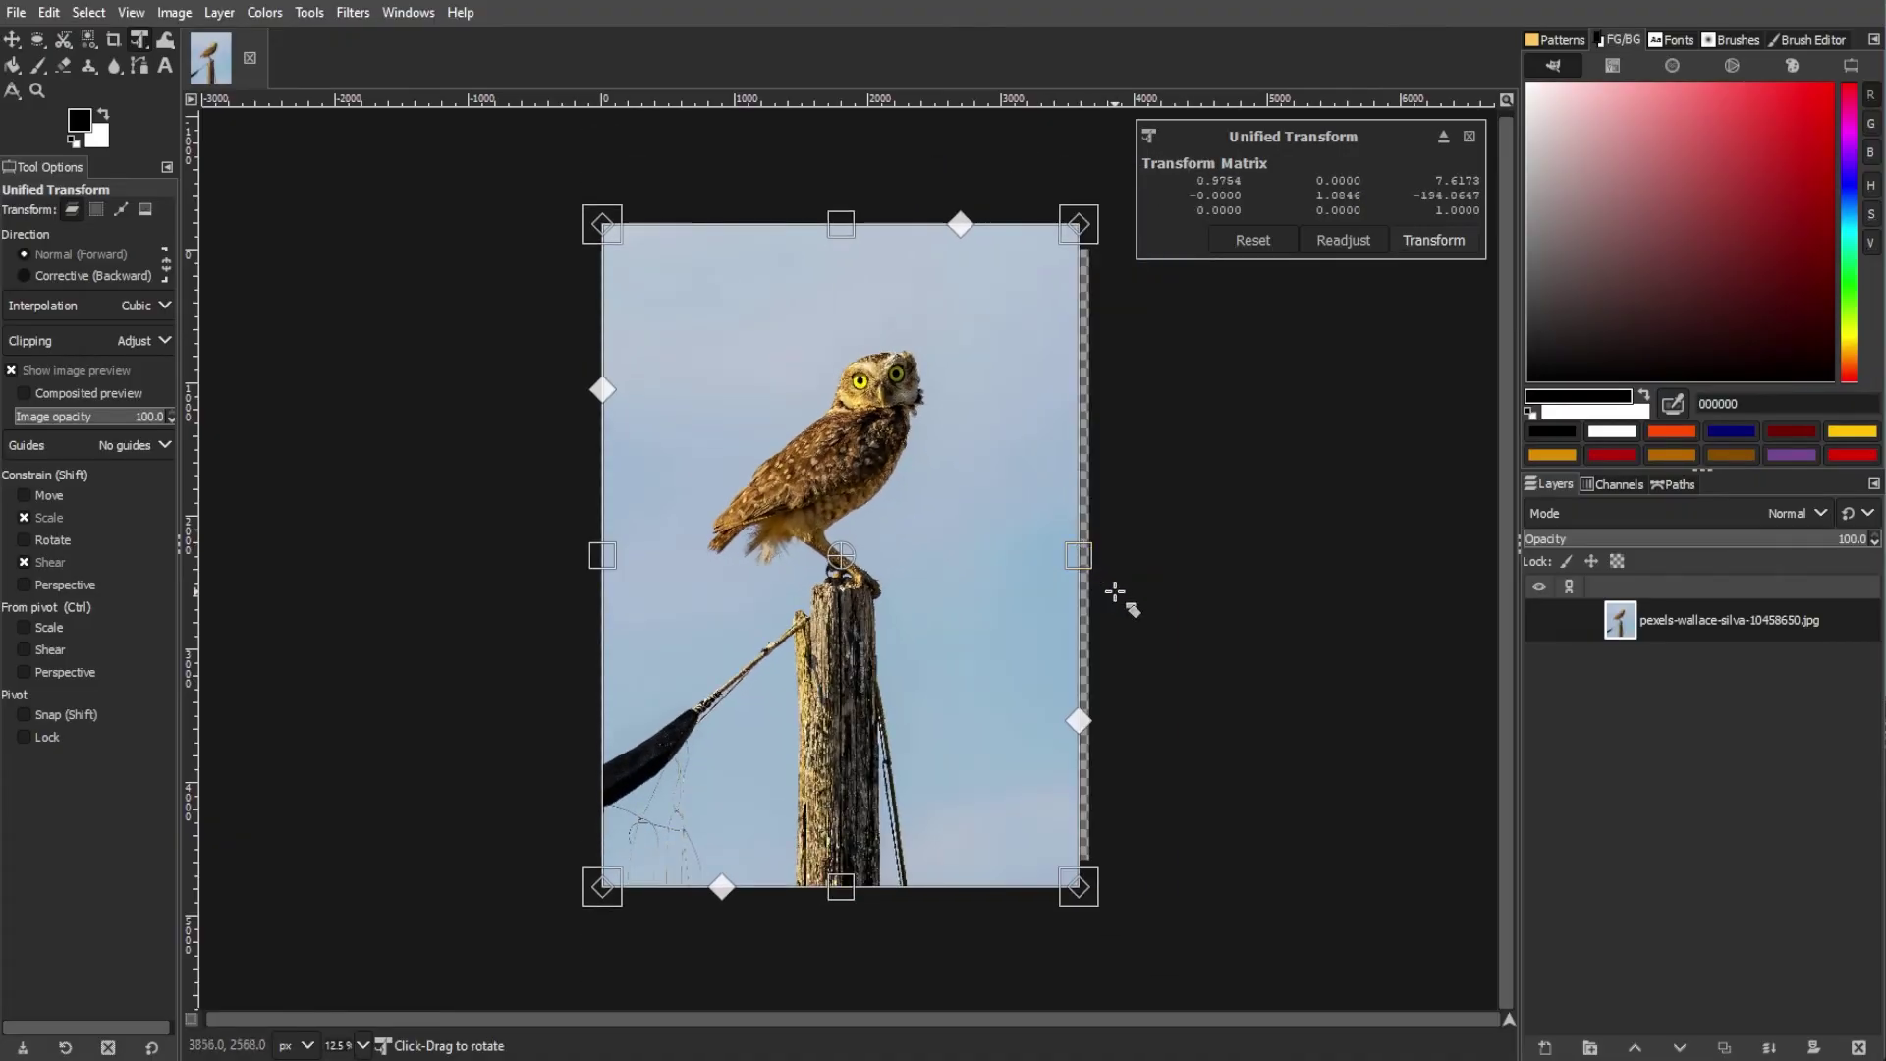
key(ctrl+z)
key(ctrl+z)
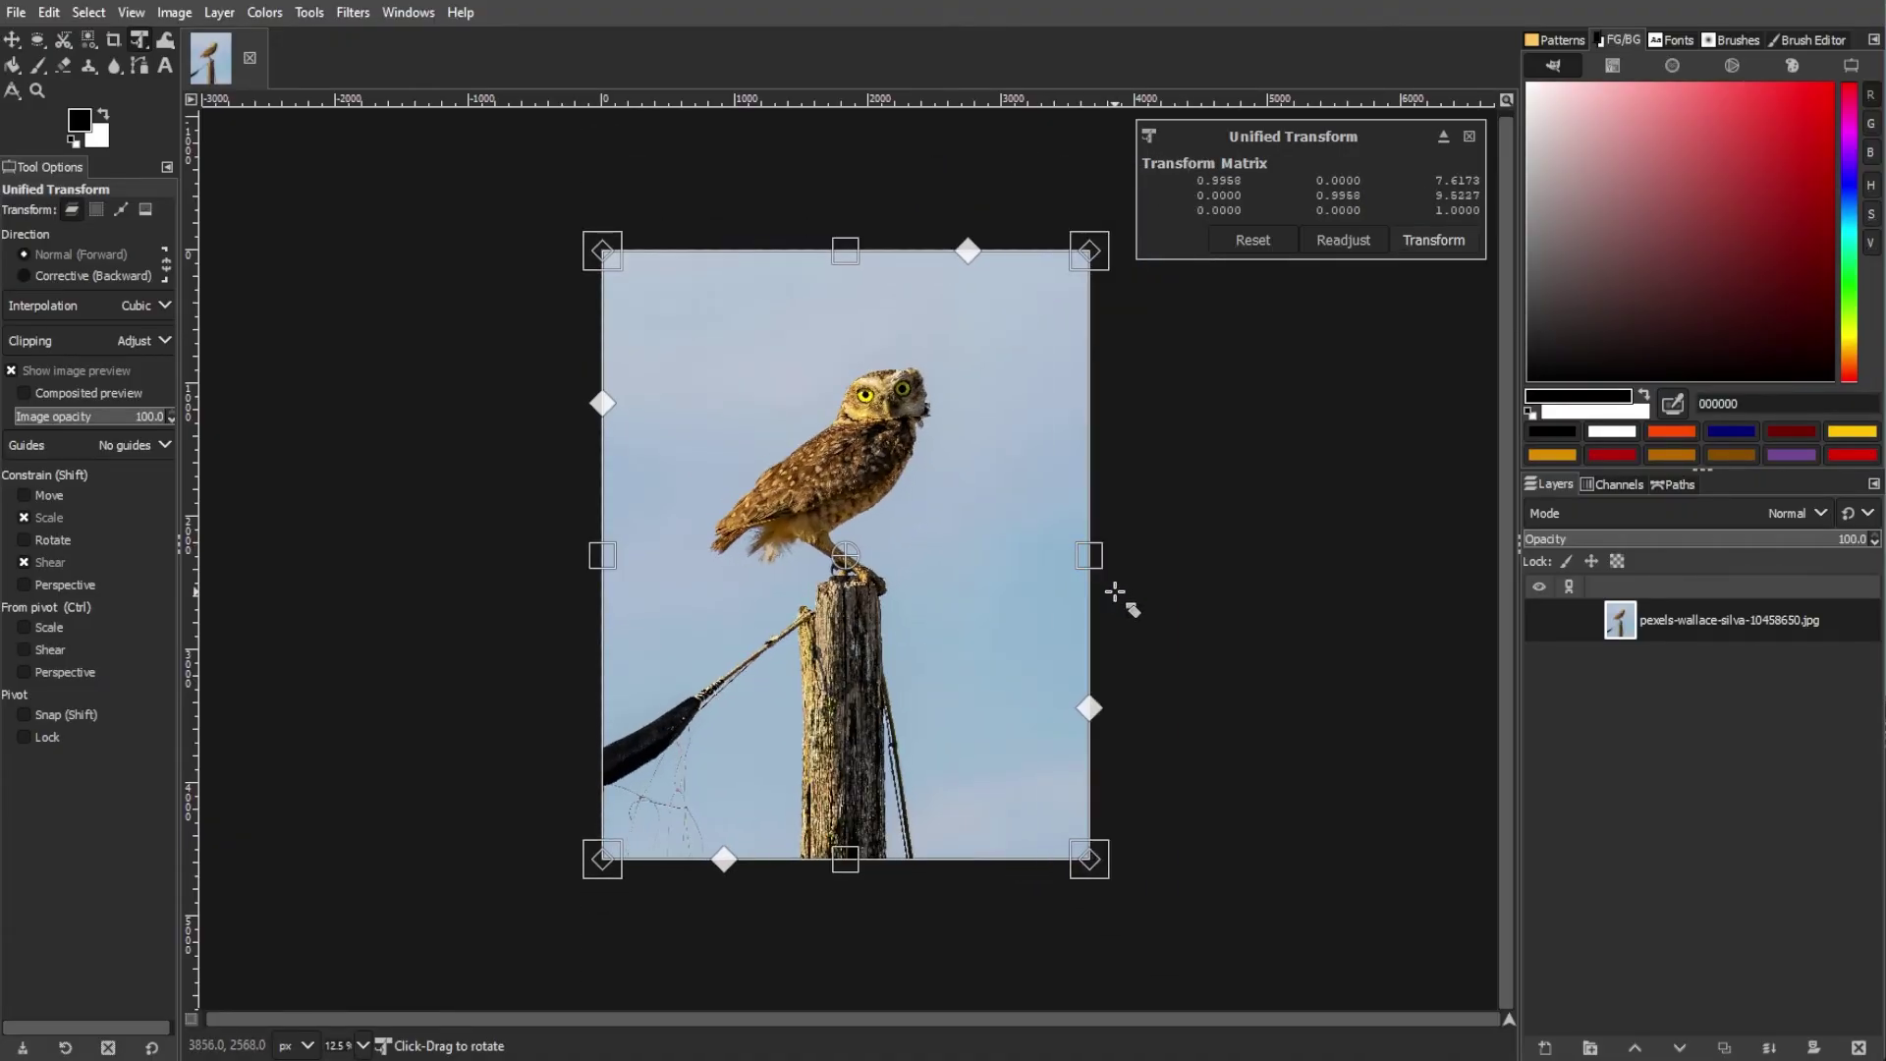
drag(45, 167, 264, 179)
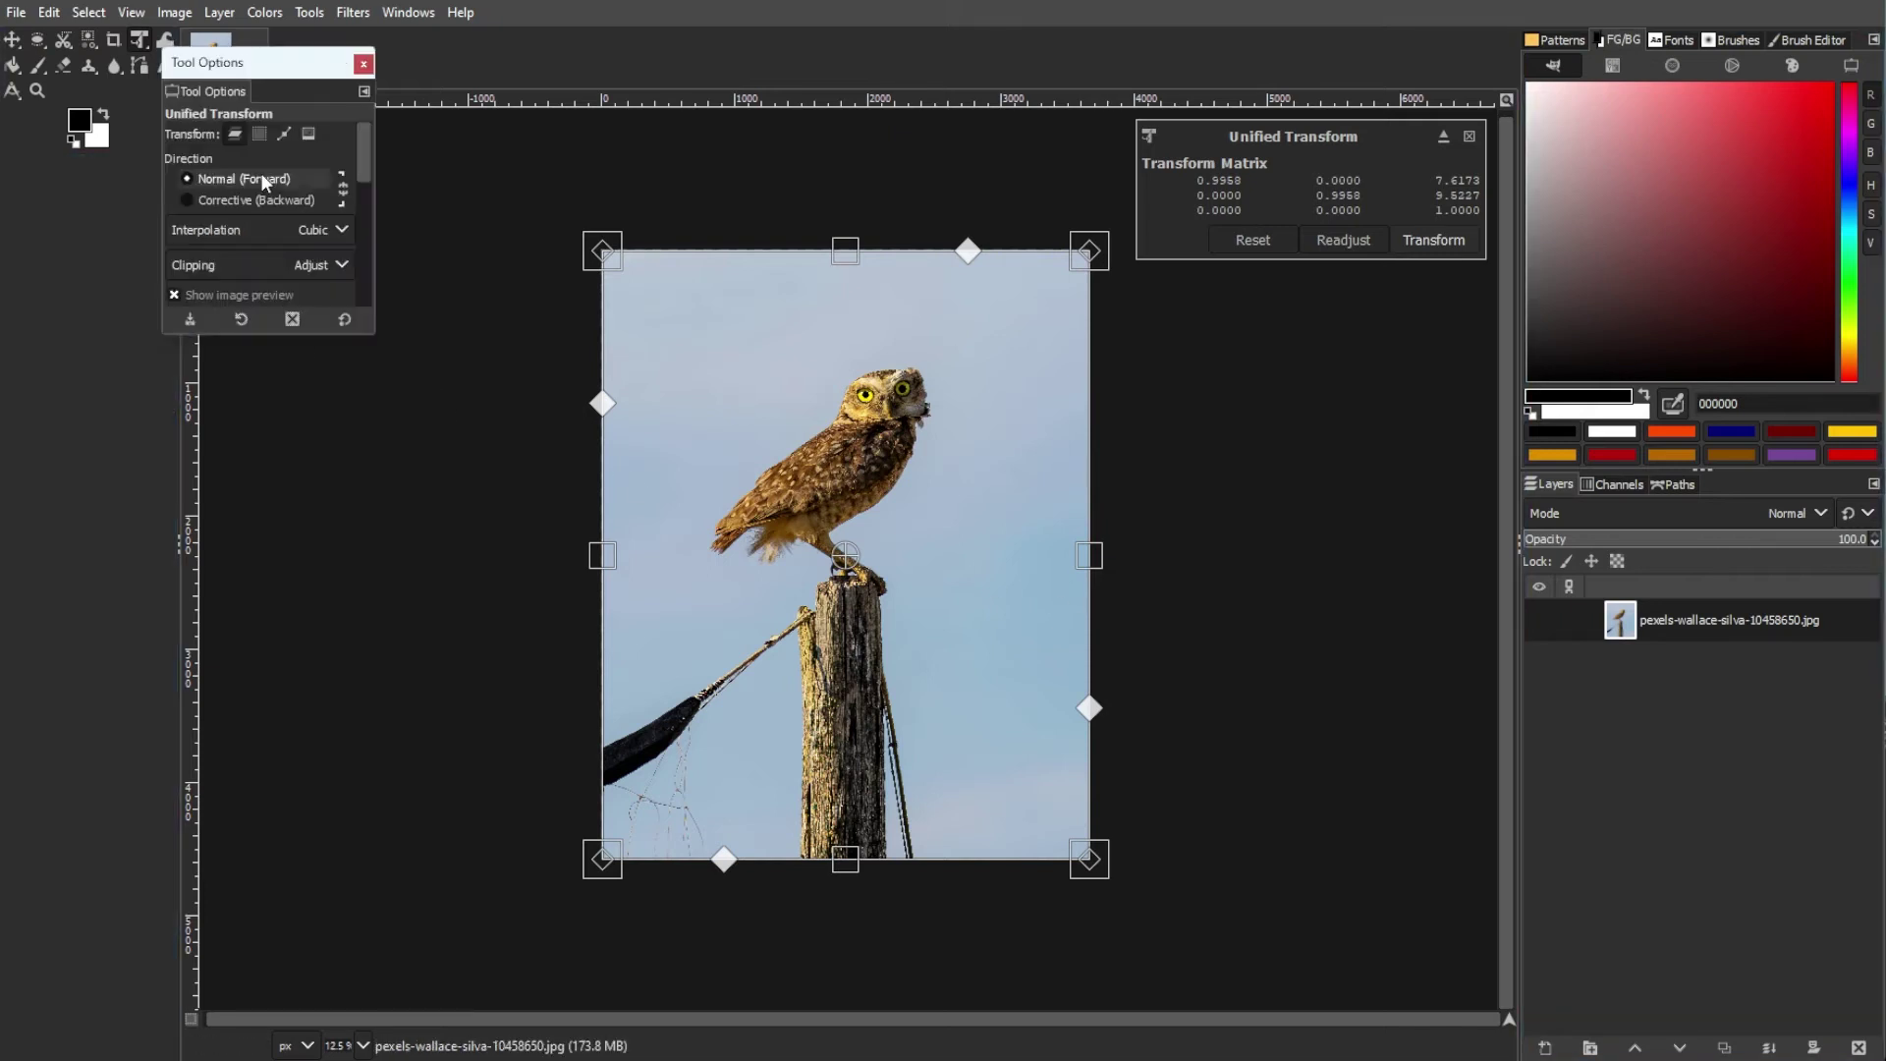
- Enlarge and reposition the floating Tool Options window and view the Interpolation choices, keeping Cubic
drag(275, 62, 415, 170)
drag(410, 444, 405, 806)
drag(515, 530, 656, 530)
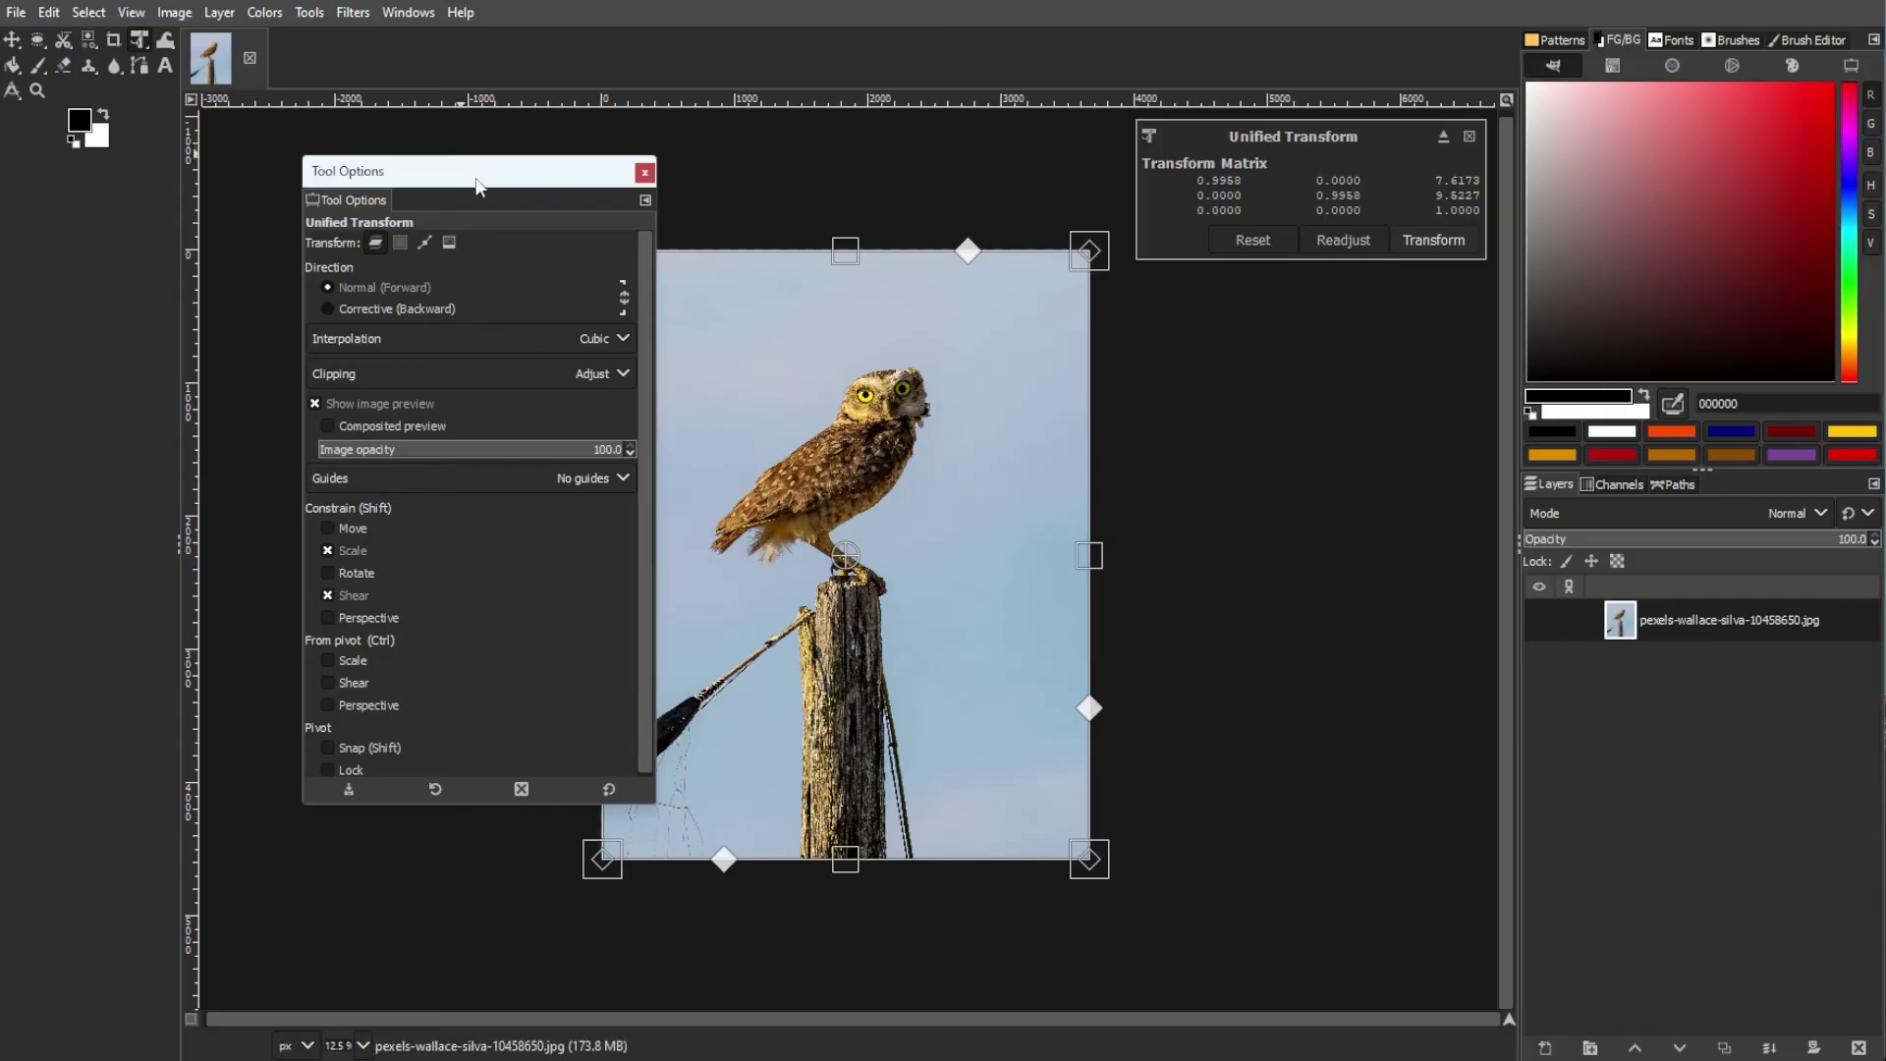
drag(479, 186, 401, 178)
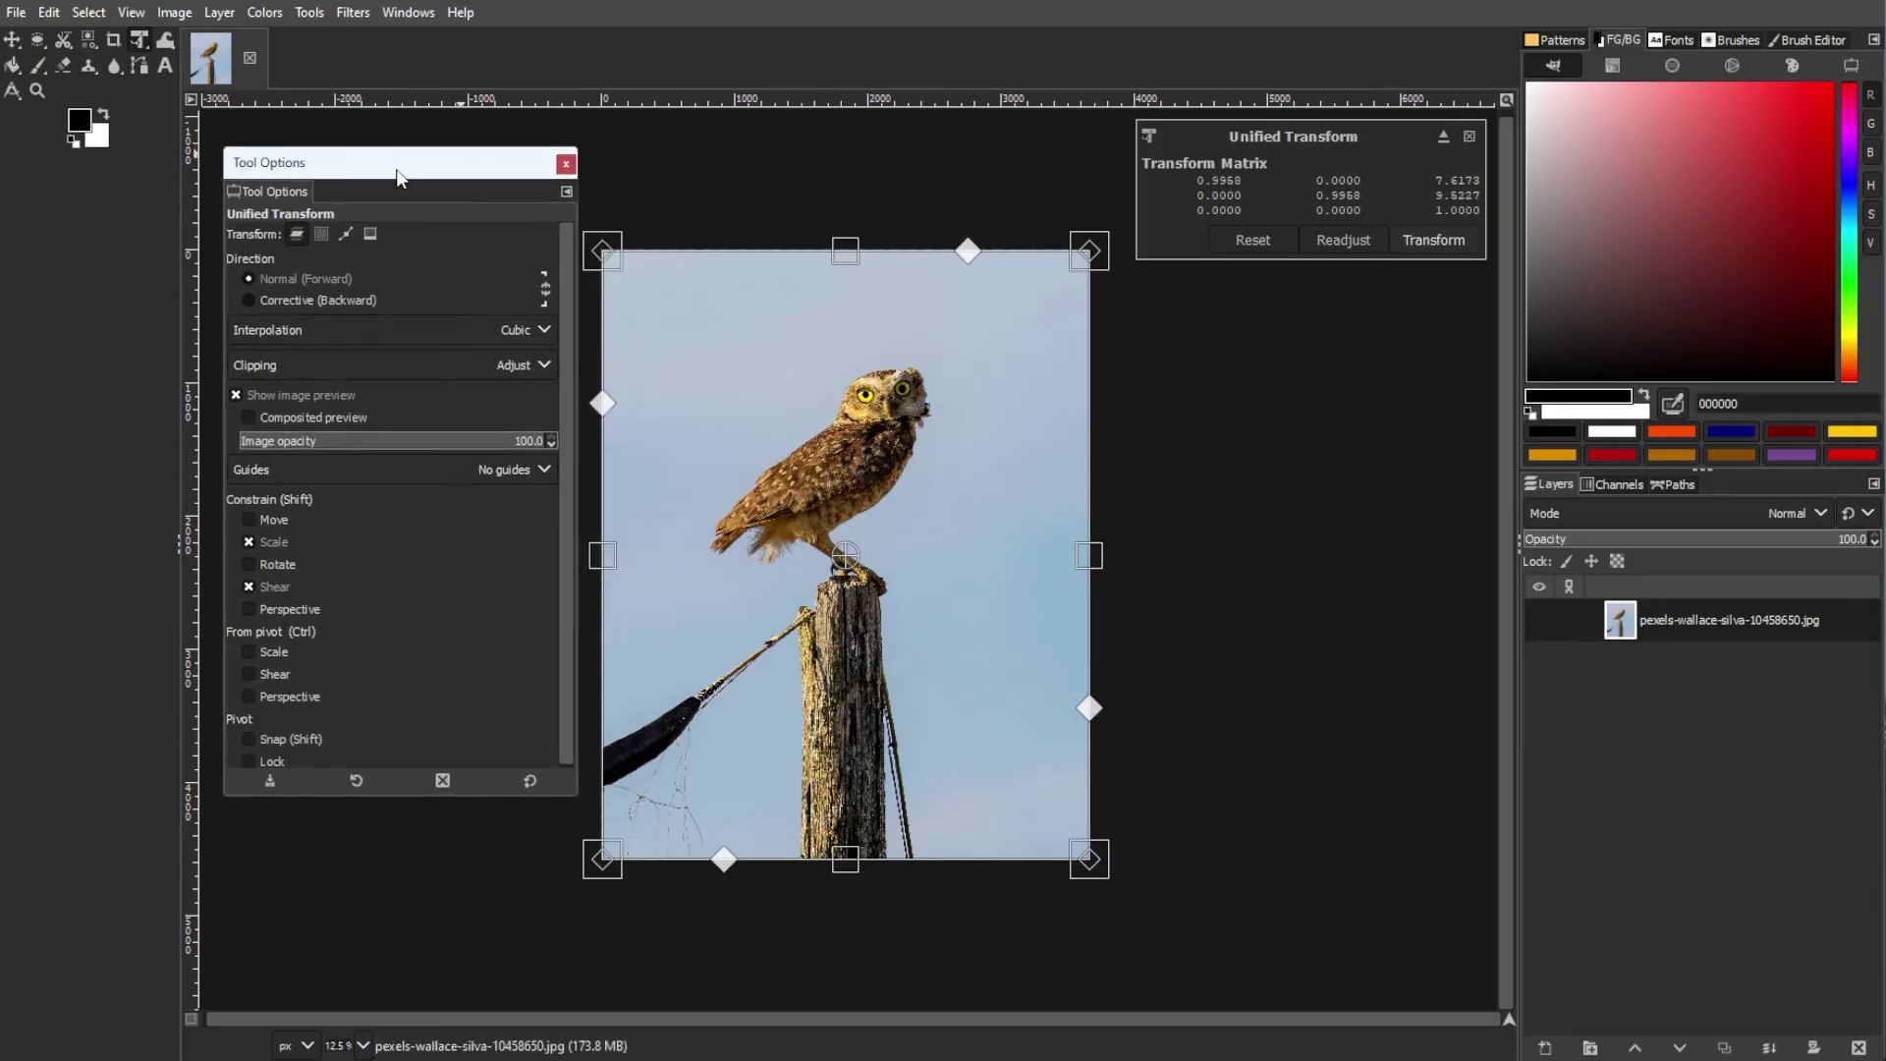
scroll(398, 610, down, 1)
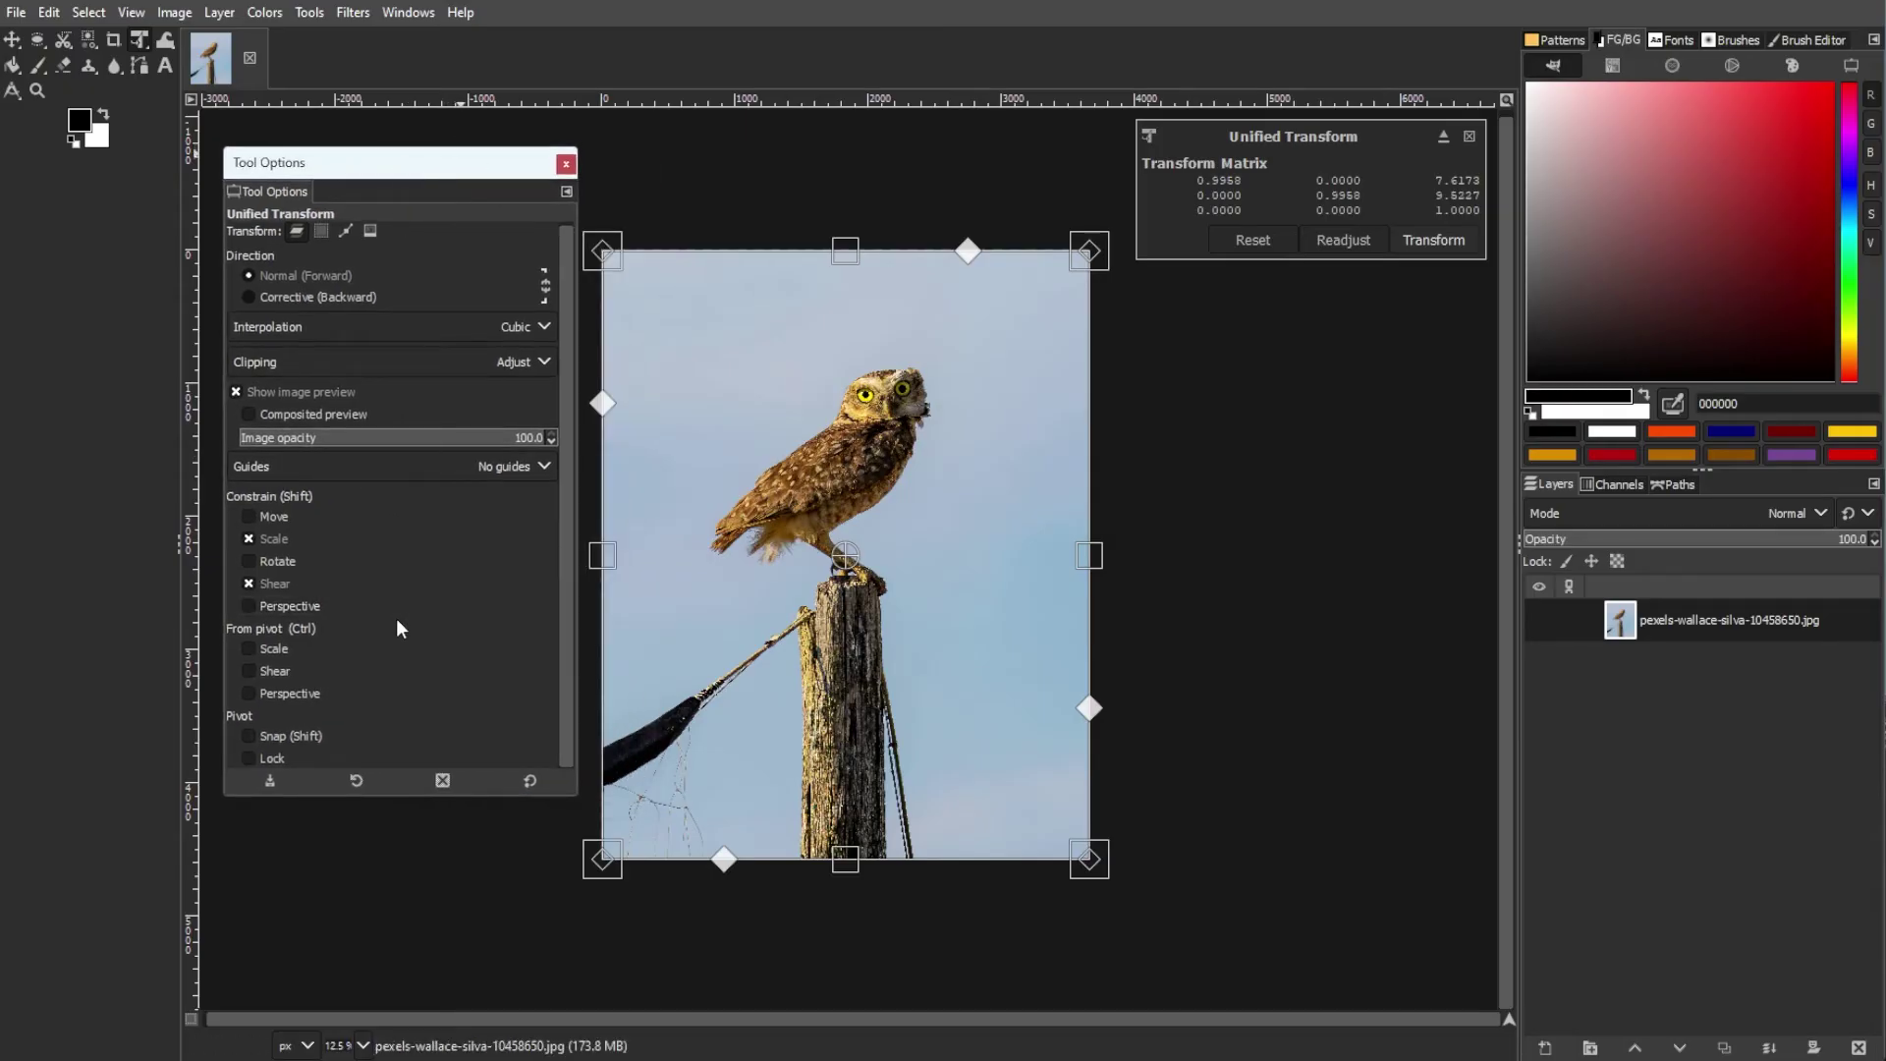
click(517, 327)
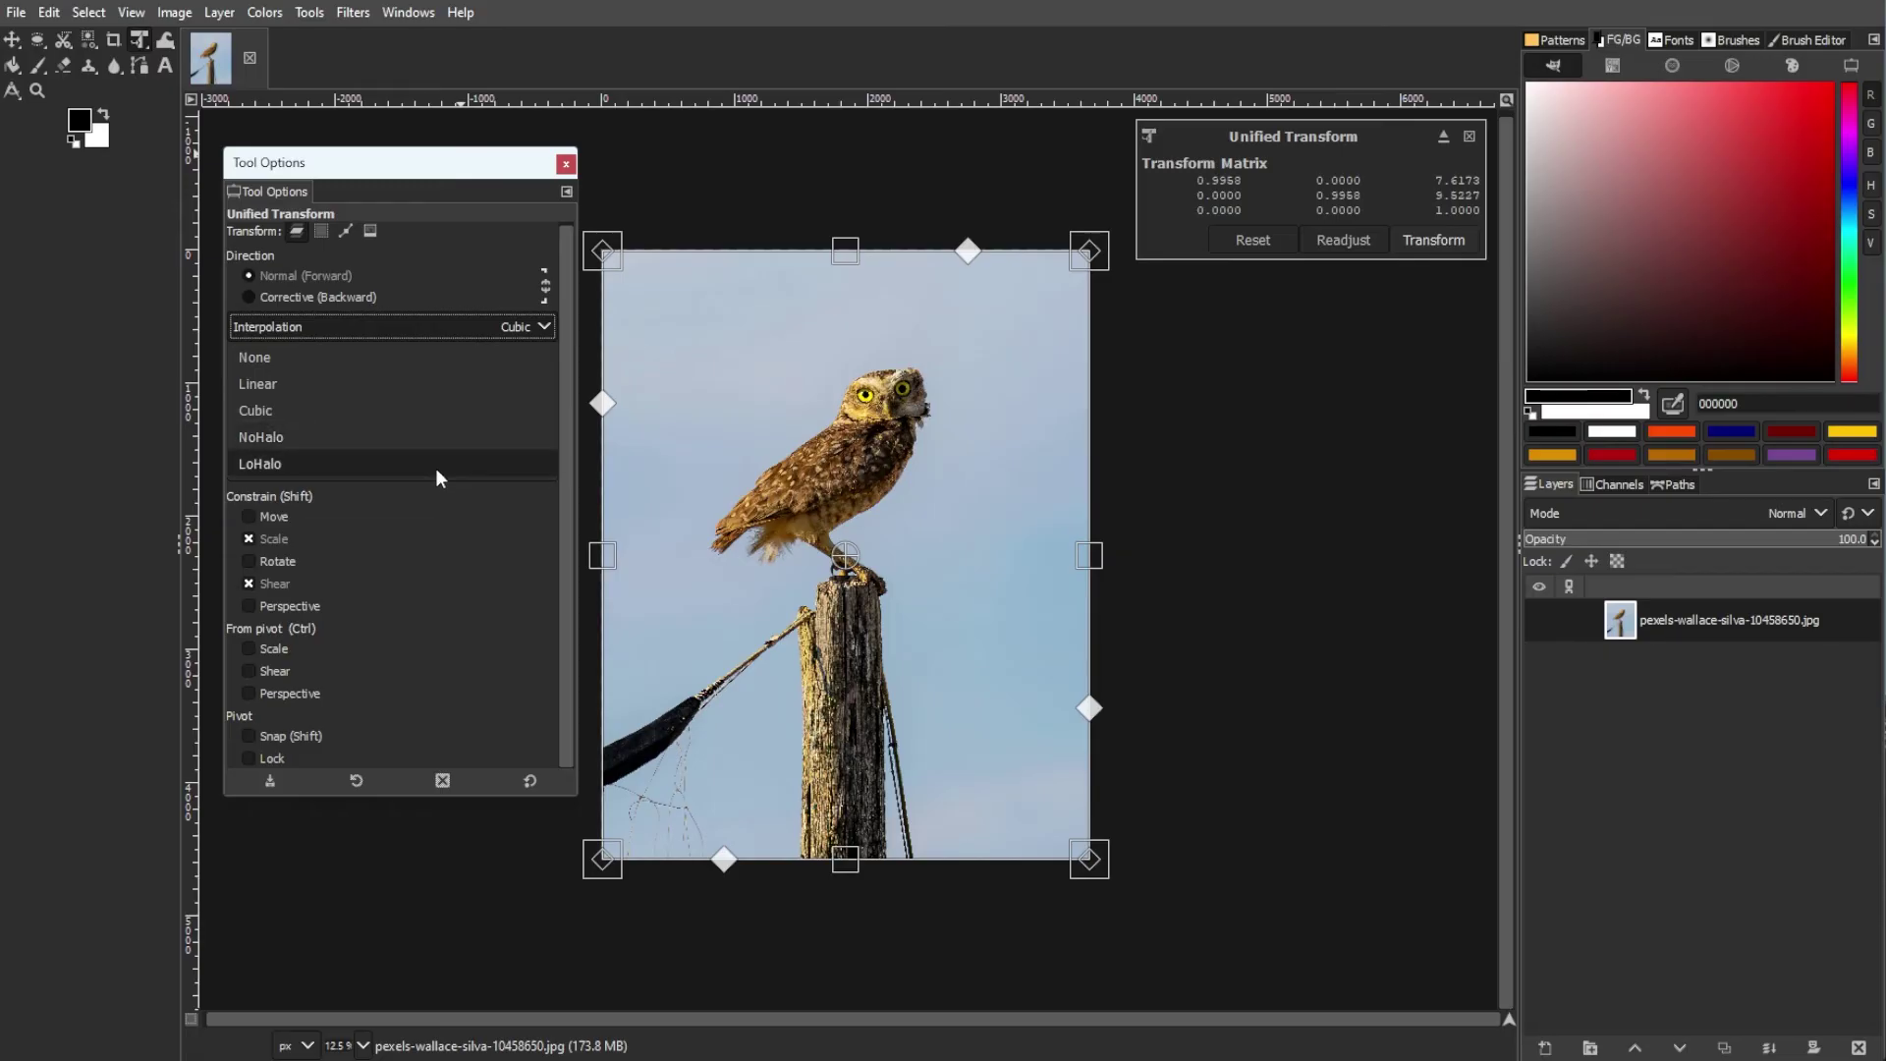
- Keep Cubic interpolation and browse the Clipping modes, leaving Adjust selected
click(440, 410)
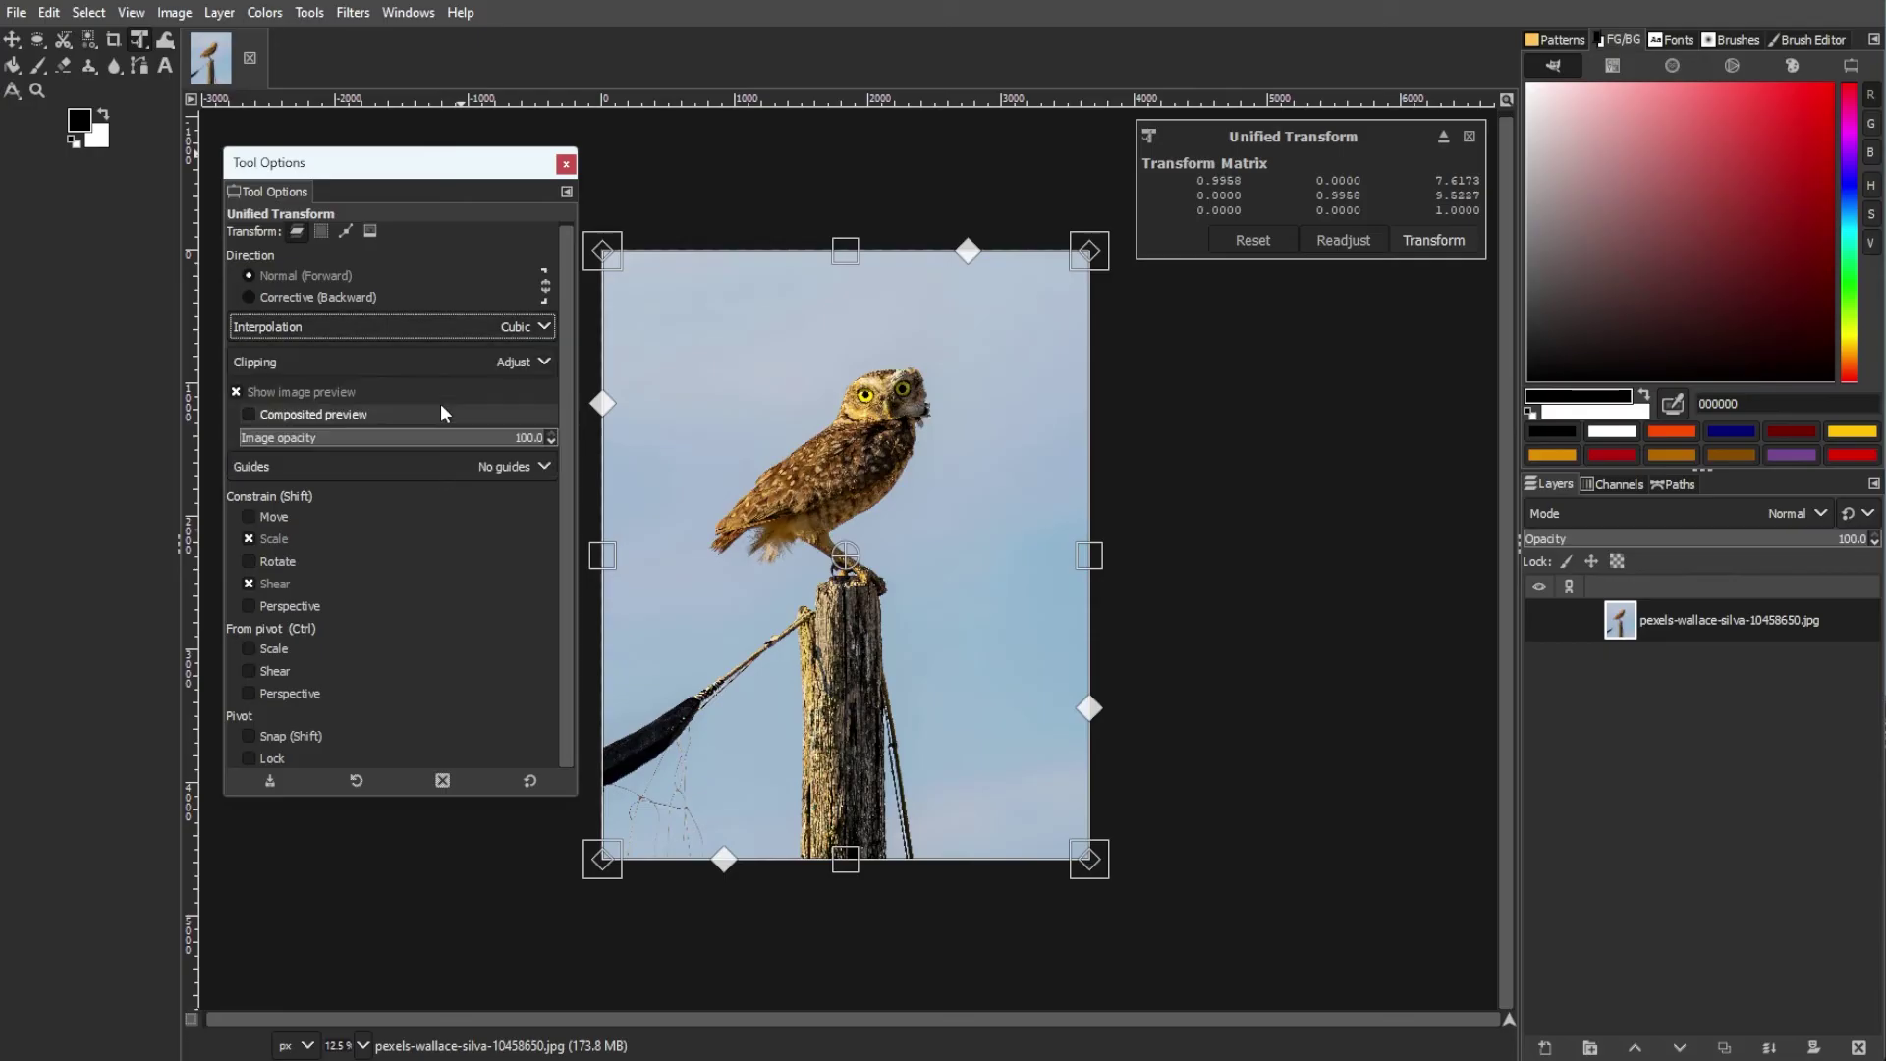
click(469, 361)
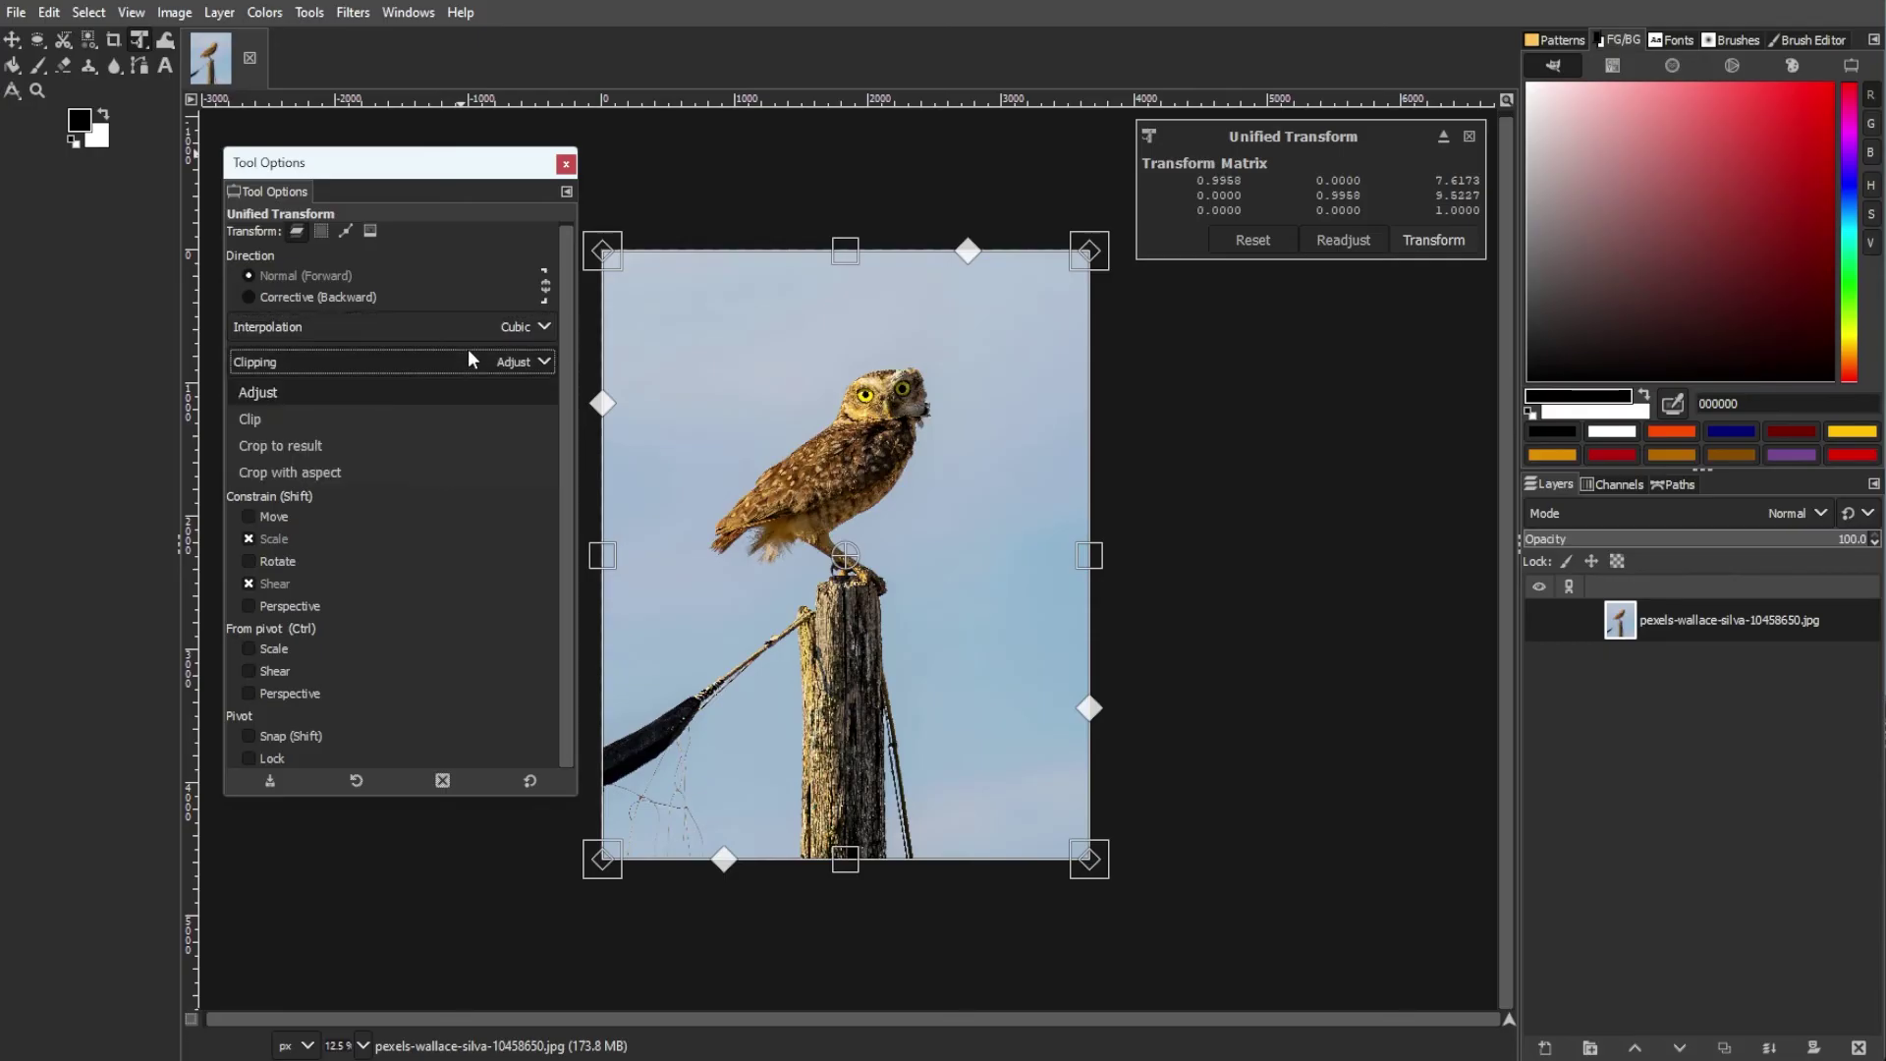
click(470, 359)
click(469, 359)
click(486, 361)
- Preview Center lines, Rule of thirds and Number of lines guides over the owl
click(497, 466)
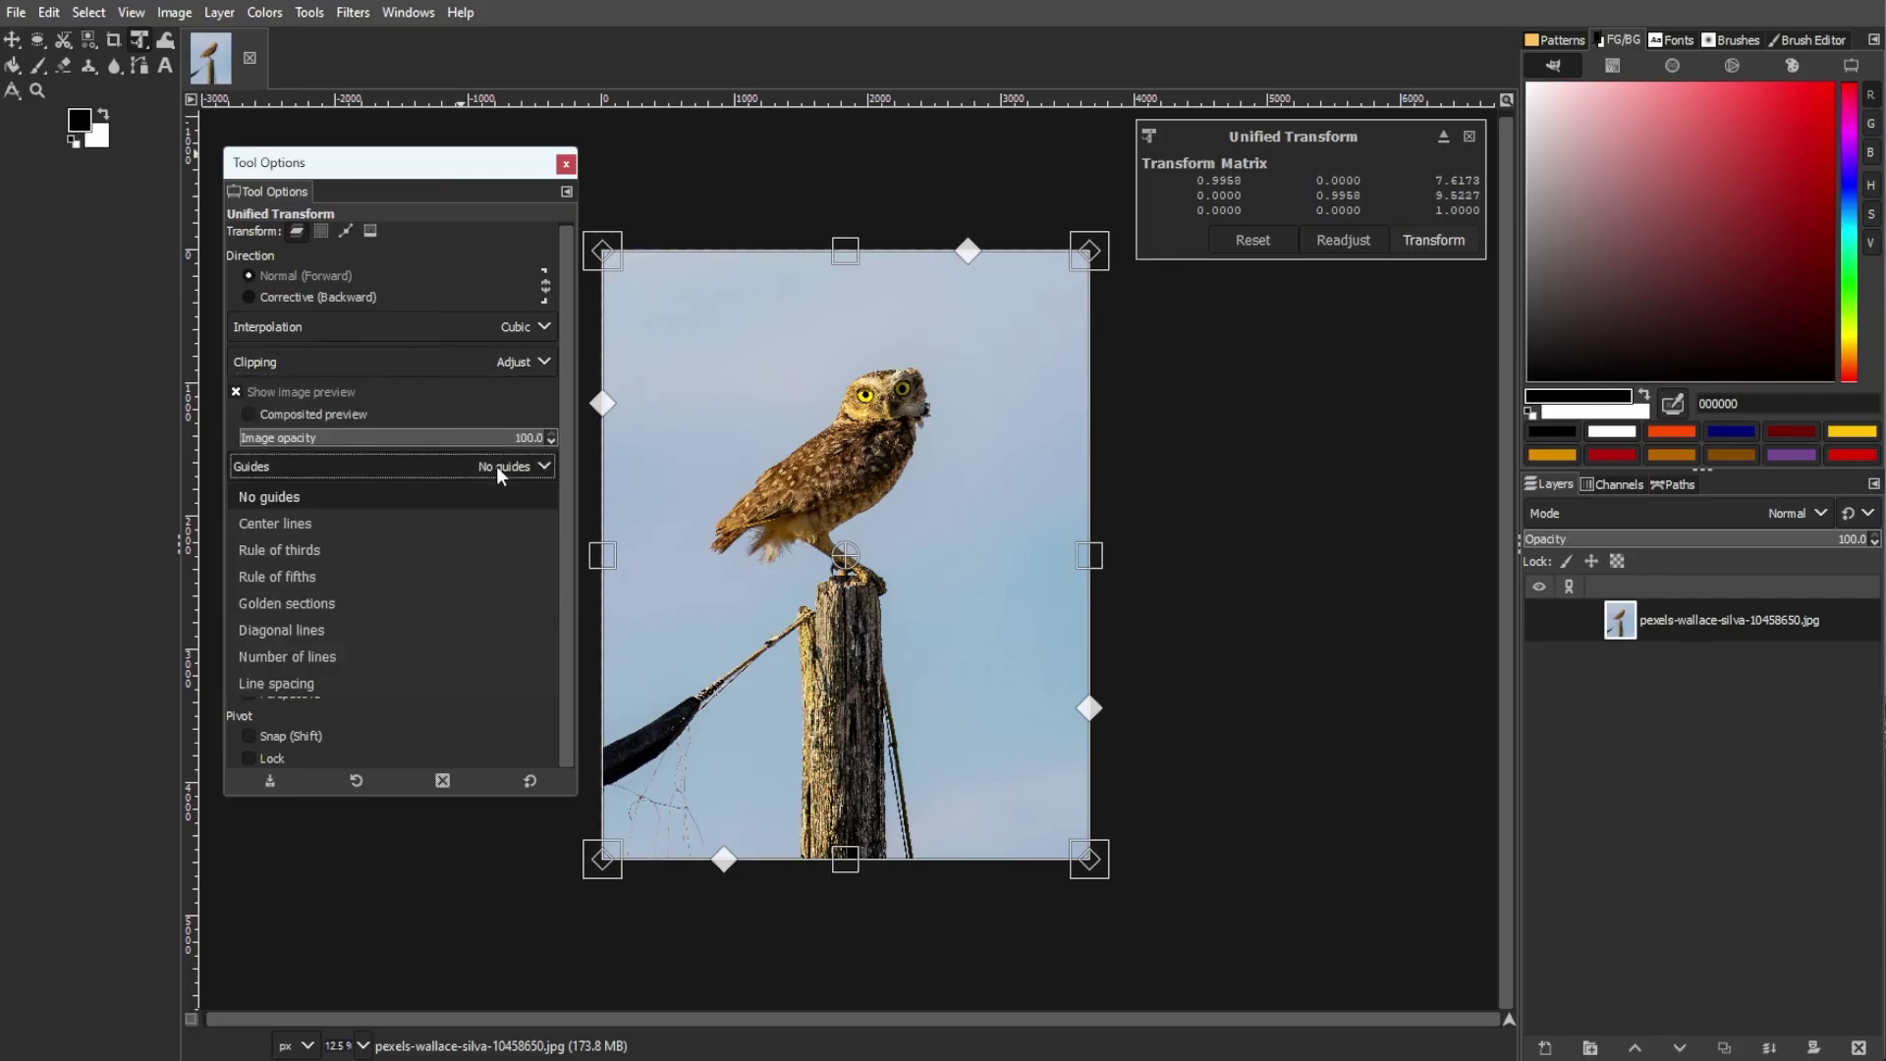
click(289, 521)
click(328, 465)
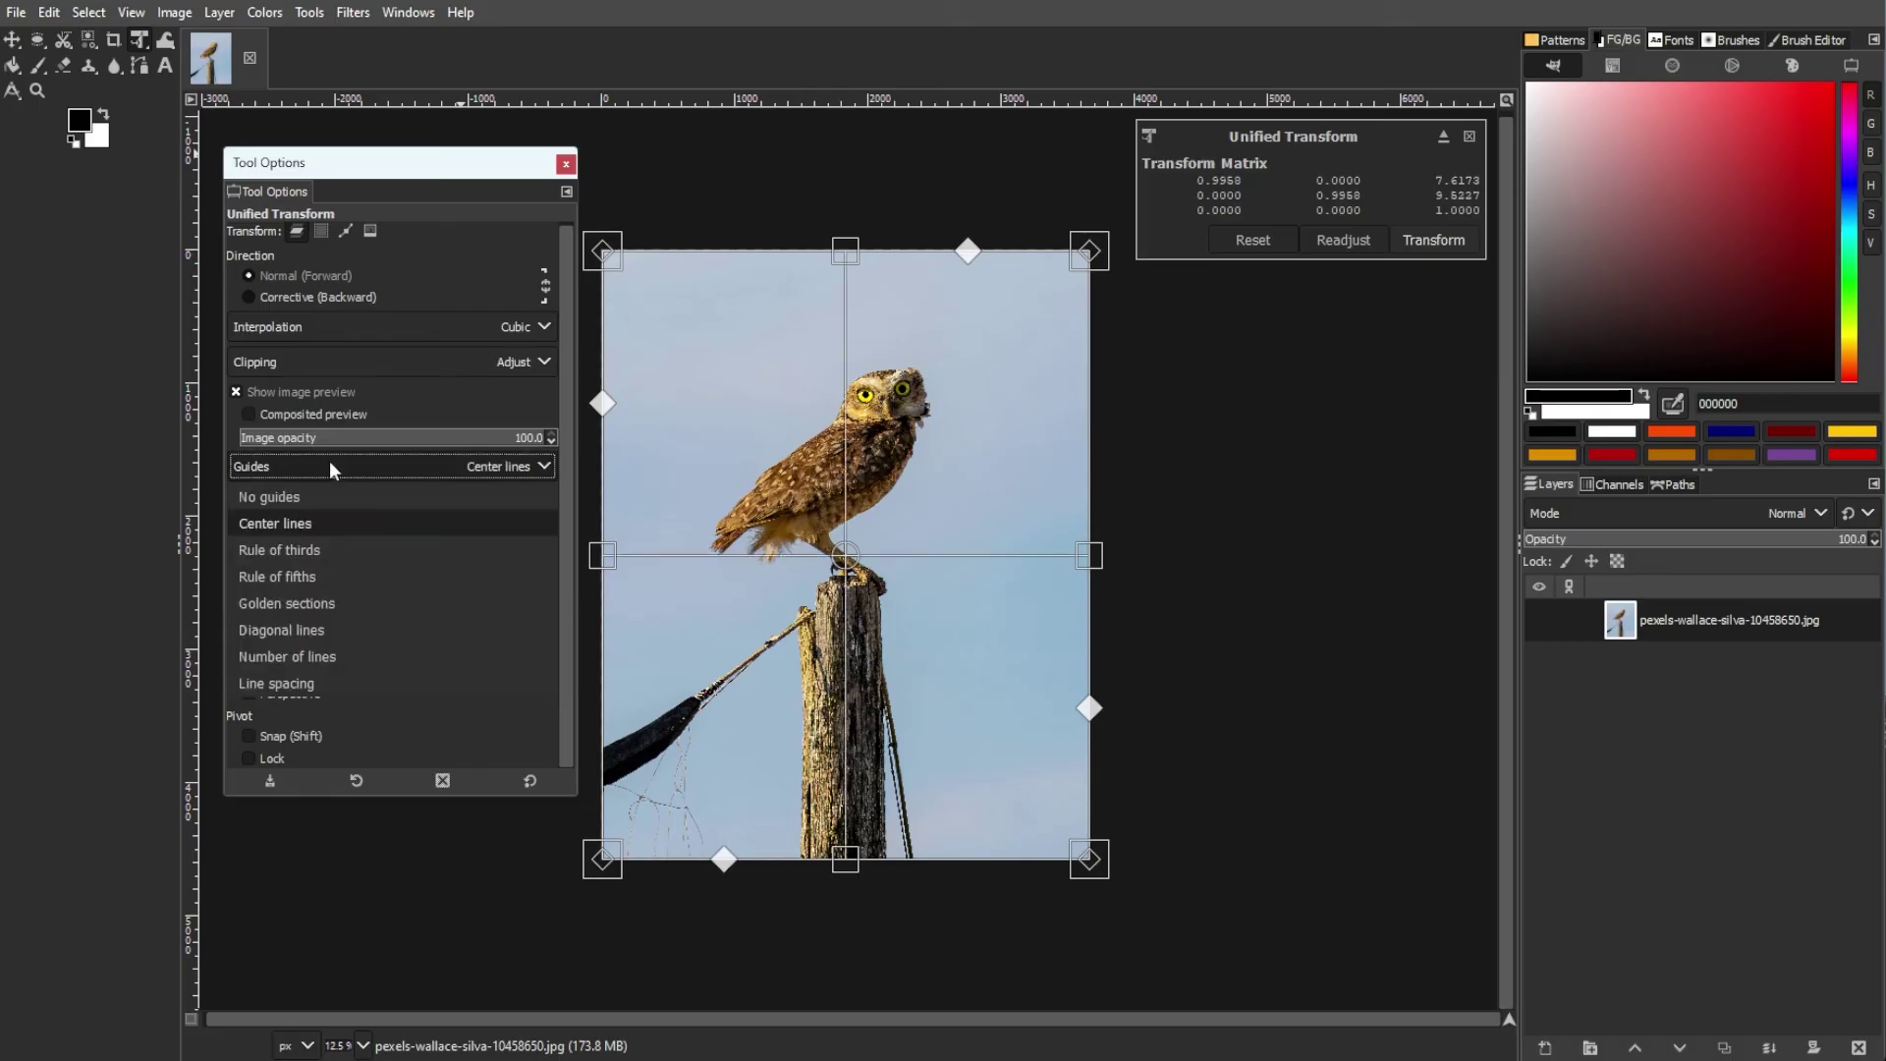
click(327, 556)
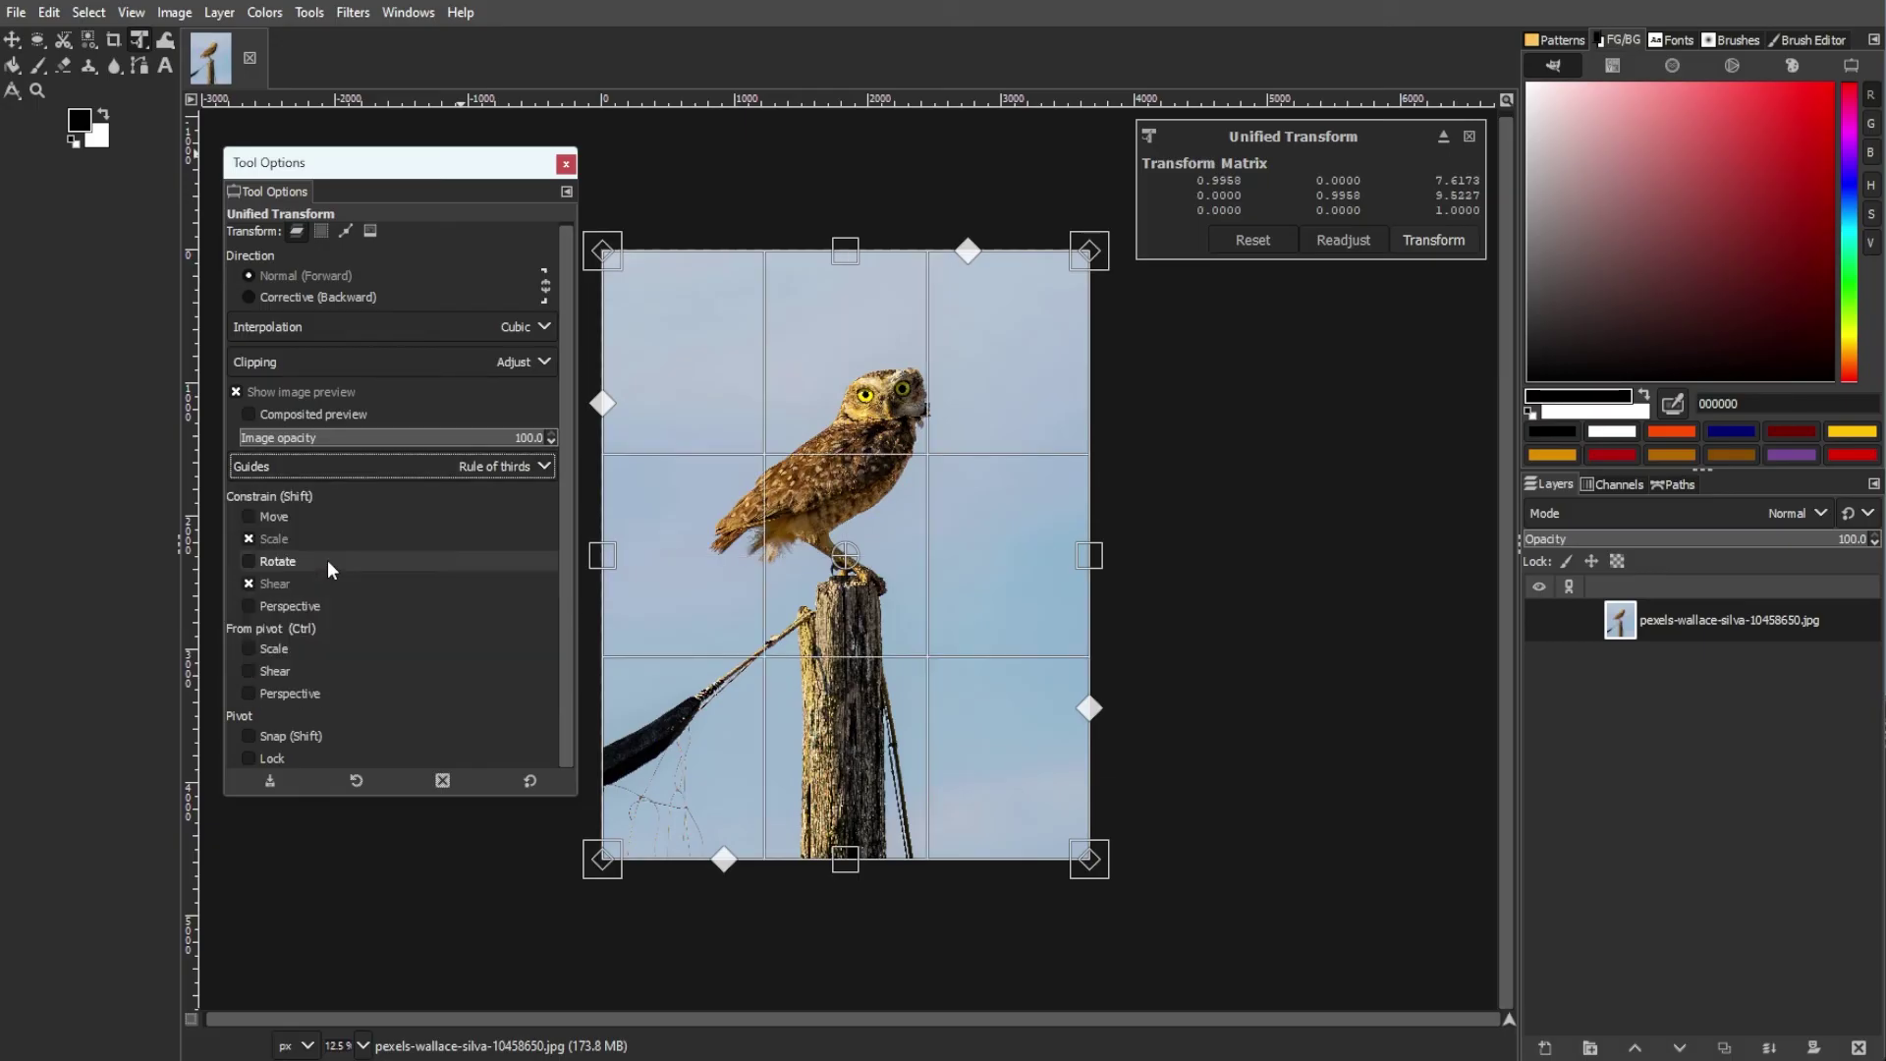
click(375, 462)
click(371, 657)
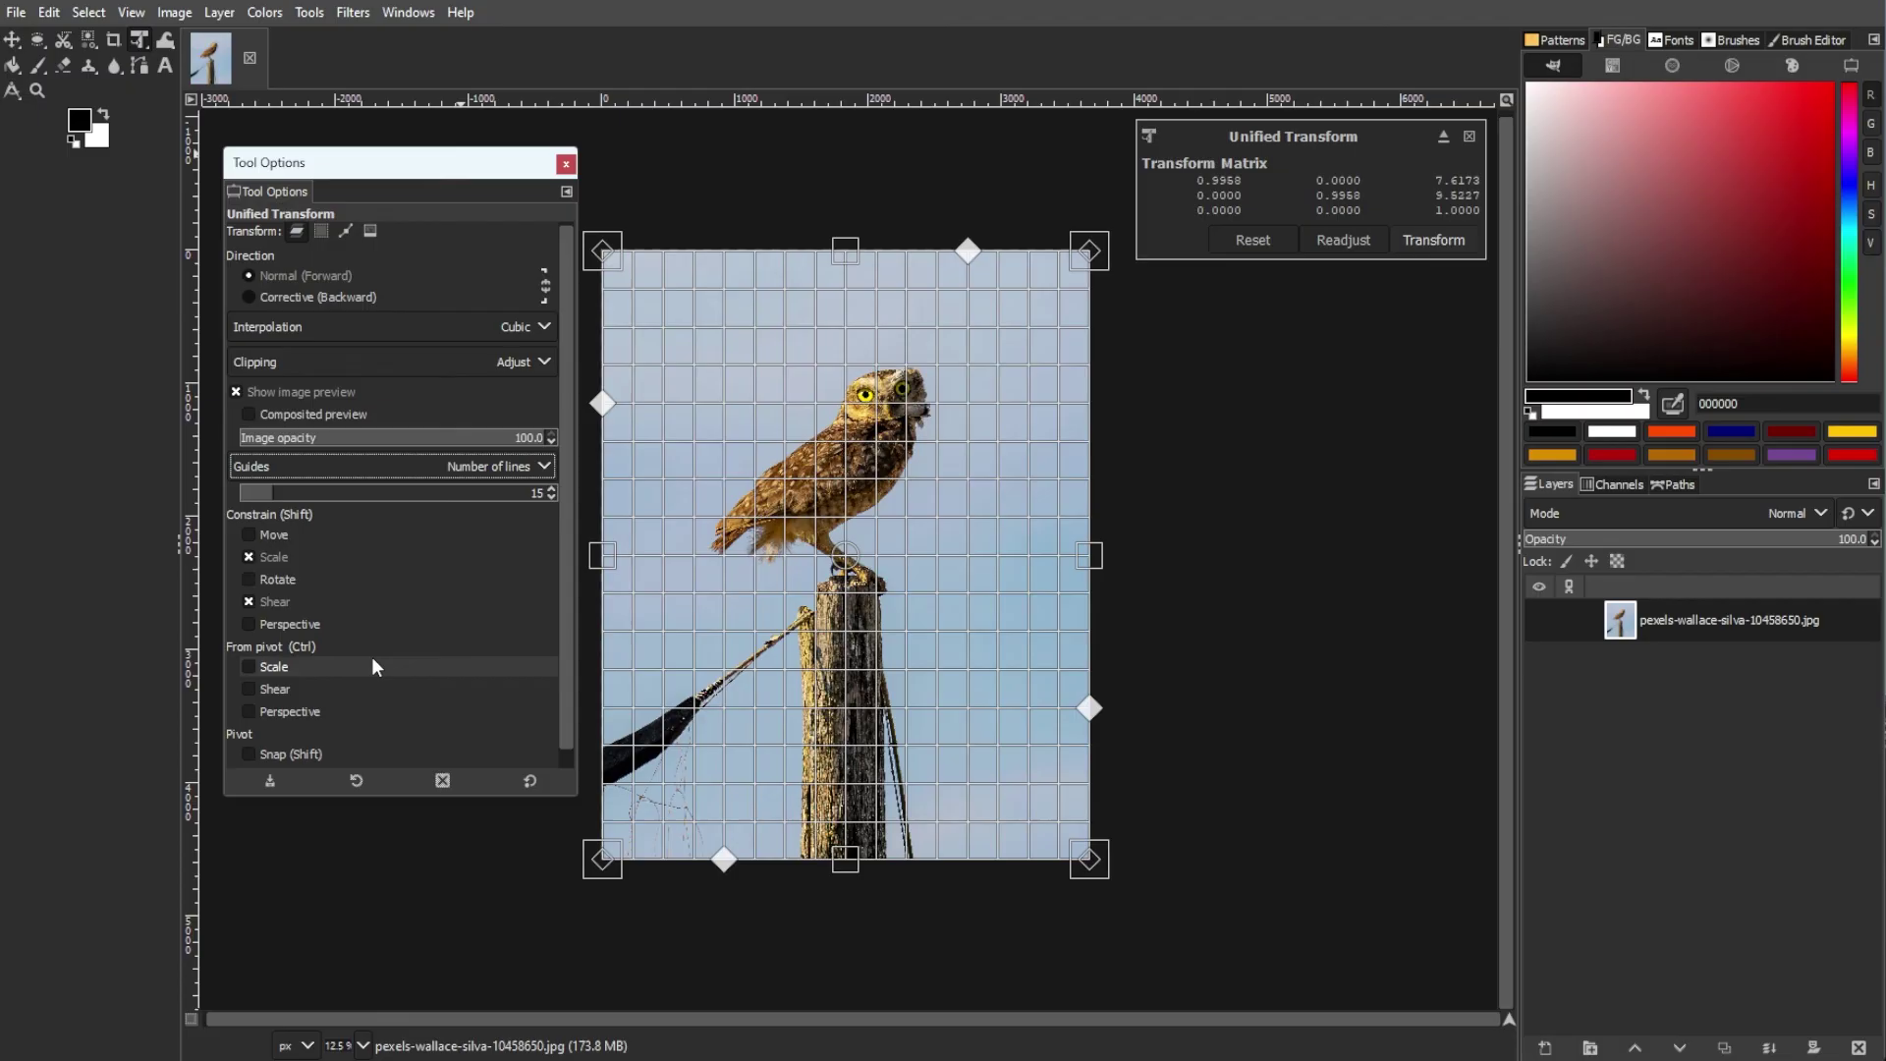
- Set guides back to No guides and dock the Tool Options into the main window
click(433, 464)
click(415, 497)
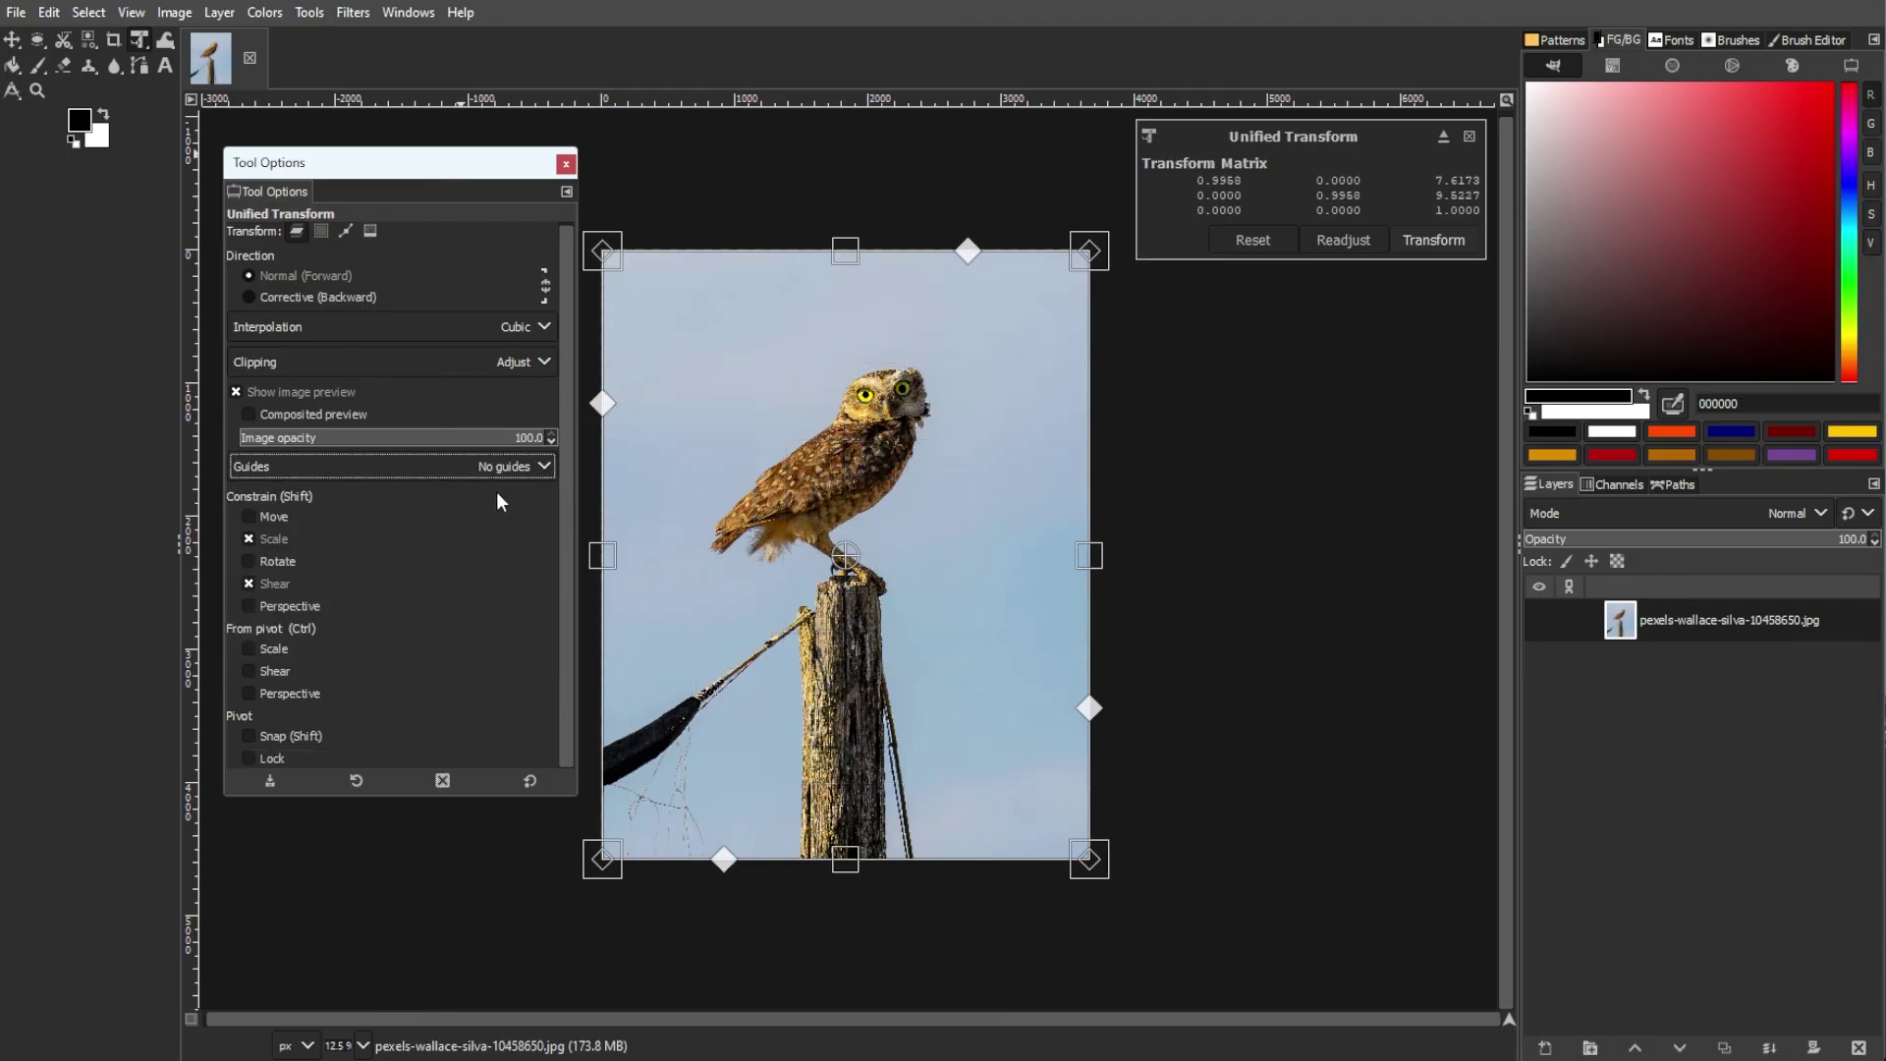
drag(268, 192, 78, 196)
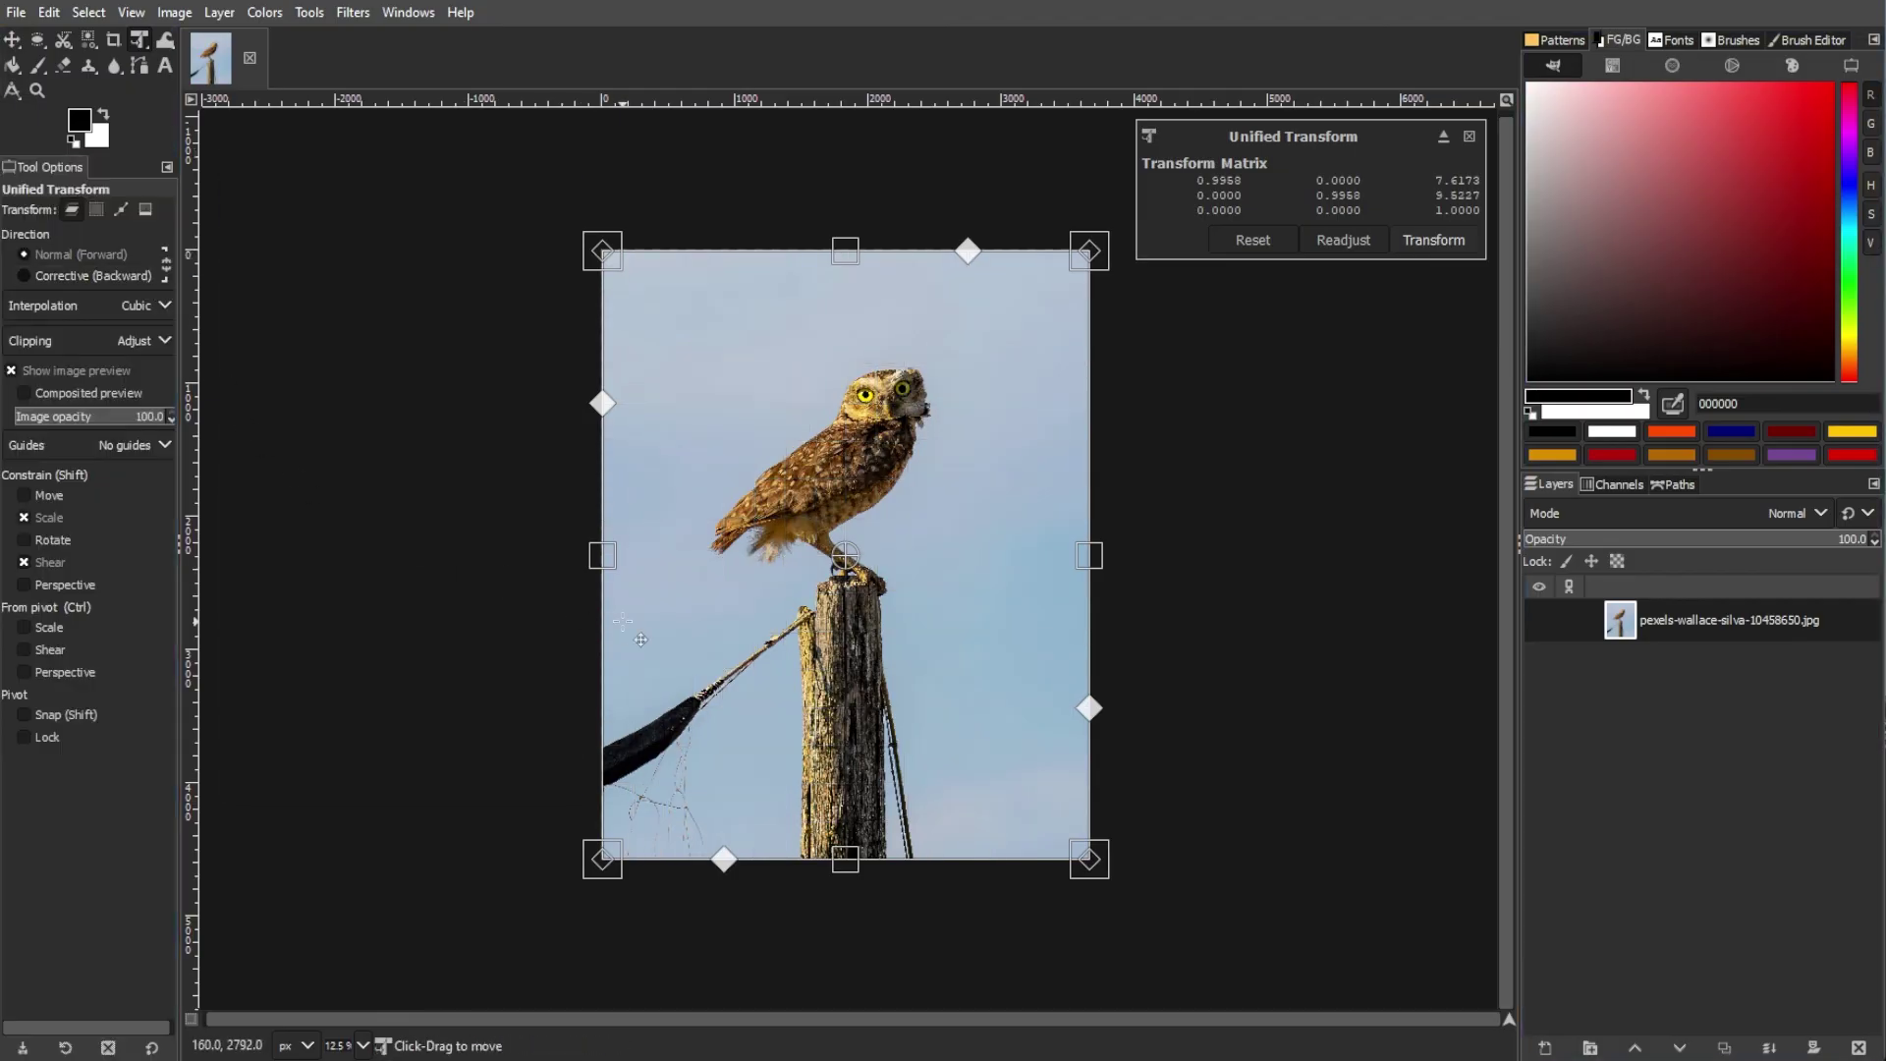
- Commit the 0.9958-scale transform to the owl layer and zoom in to inspect it
click(1454, 240)
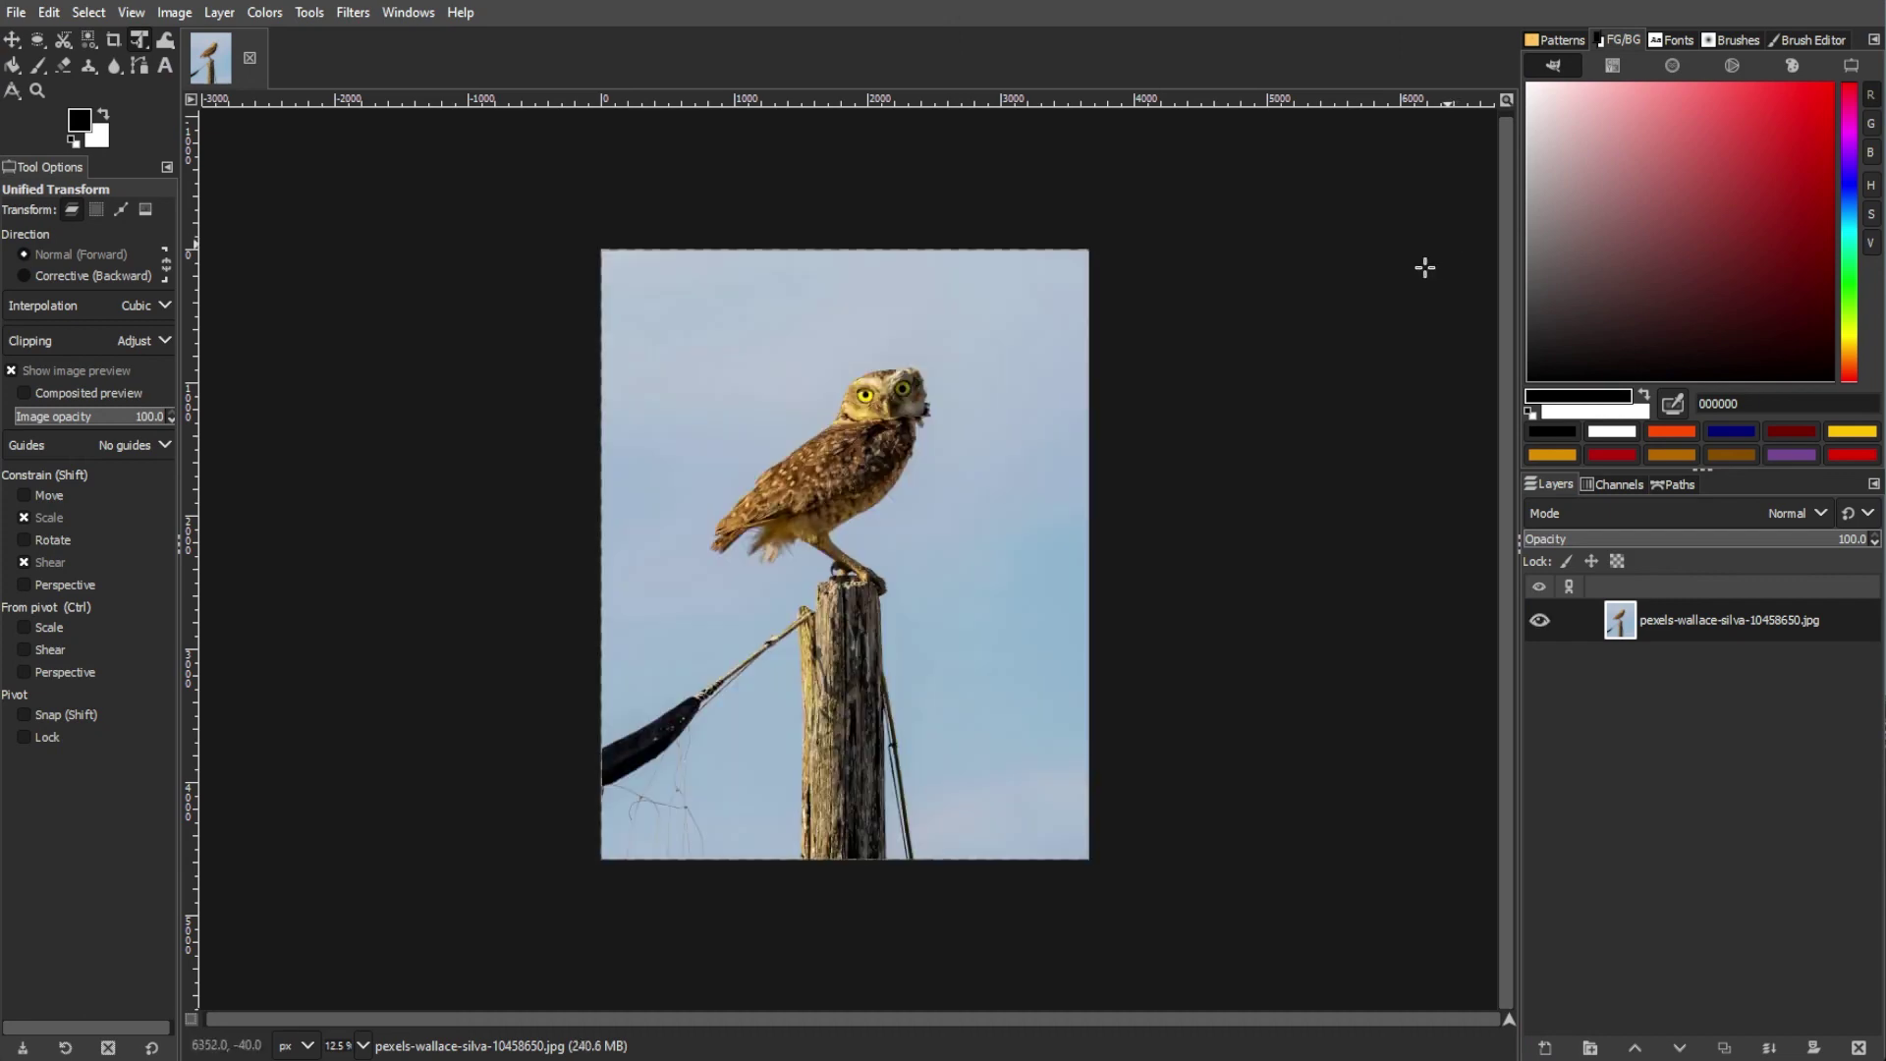
scroll(1172, 658, up, 2)
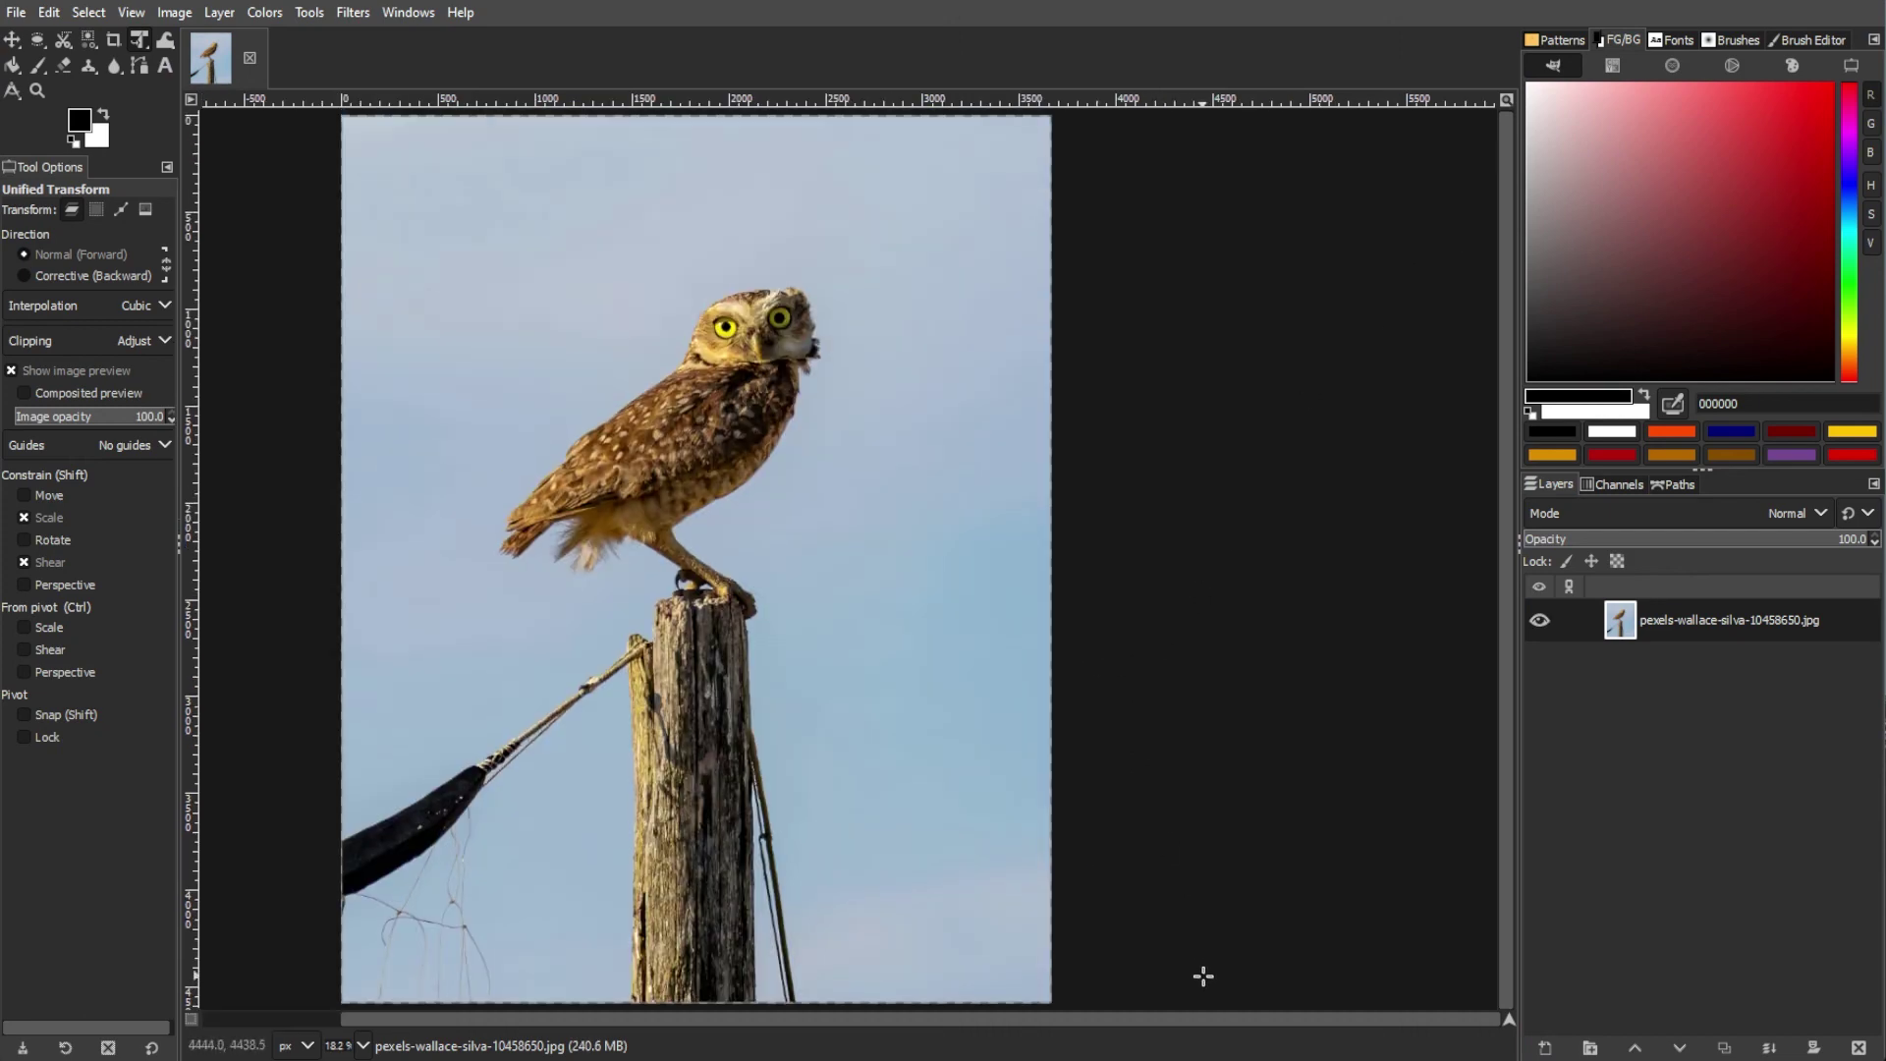
drag(1245, 1022, 1180, 1024)
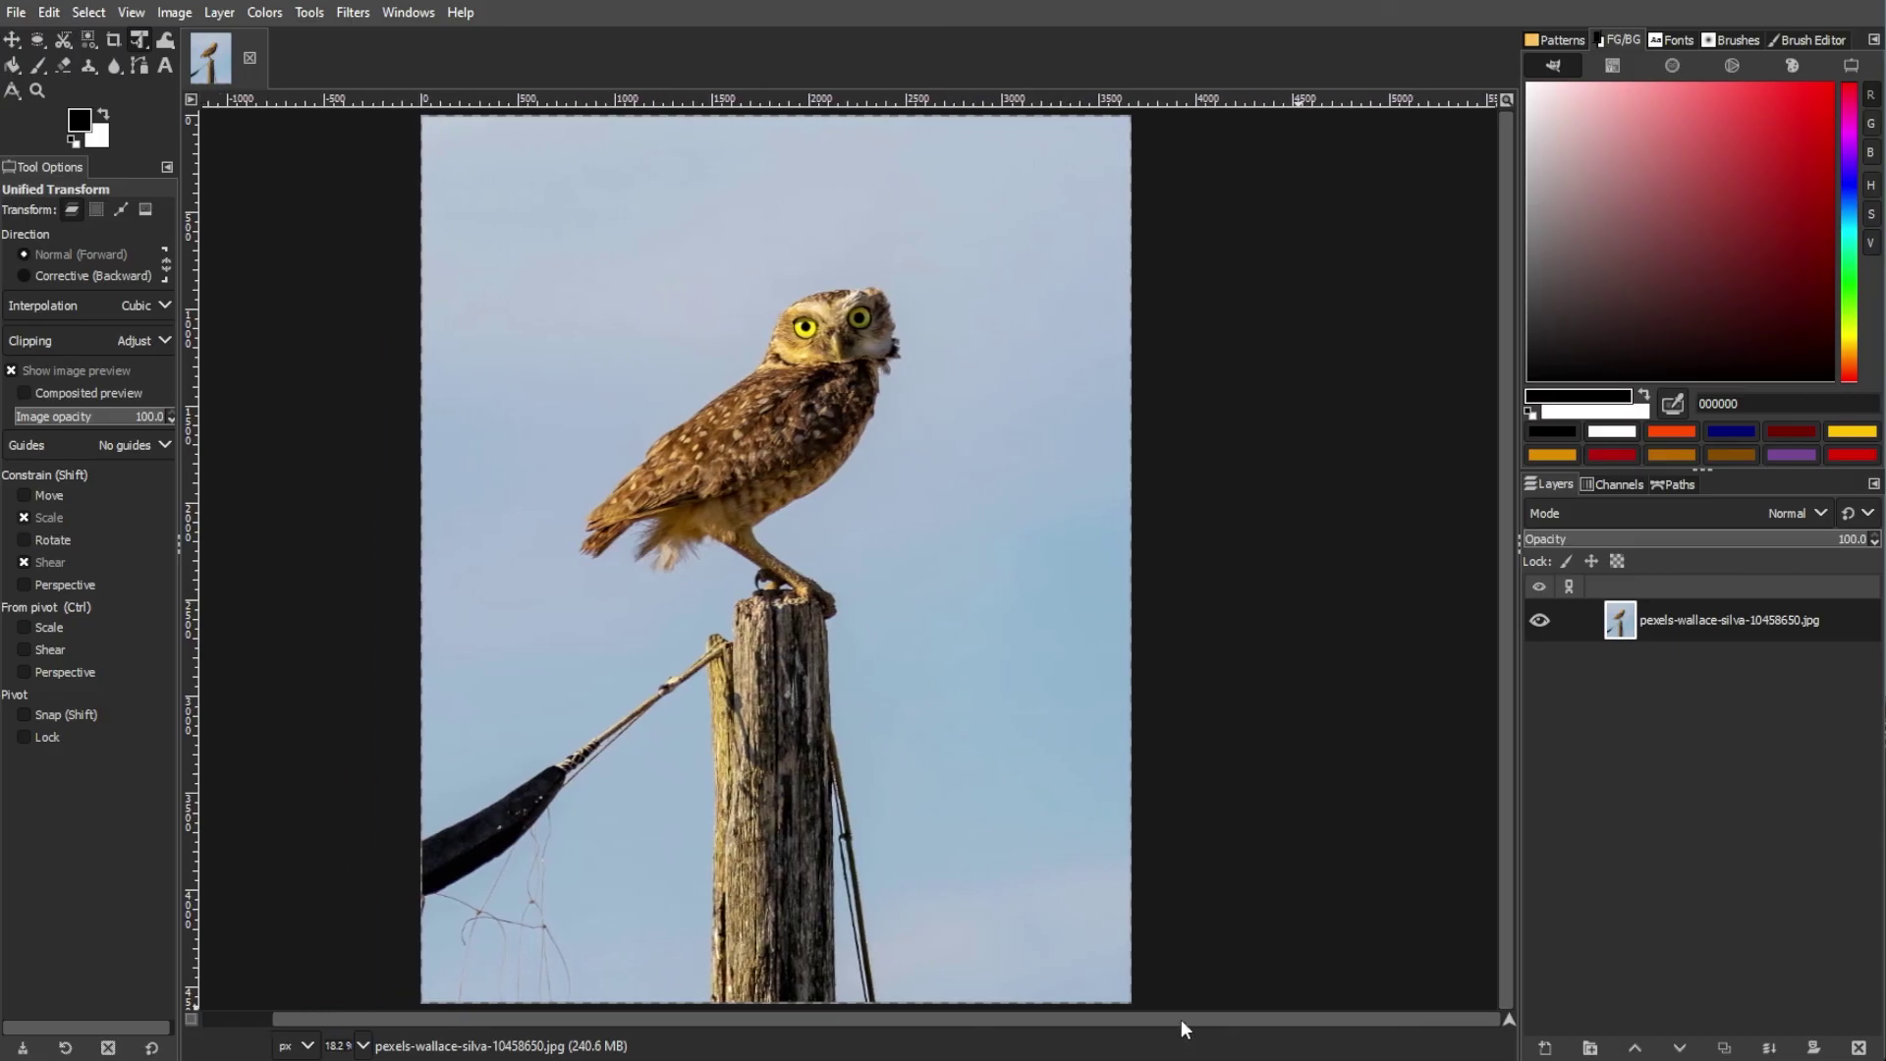